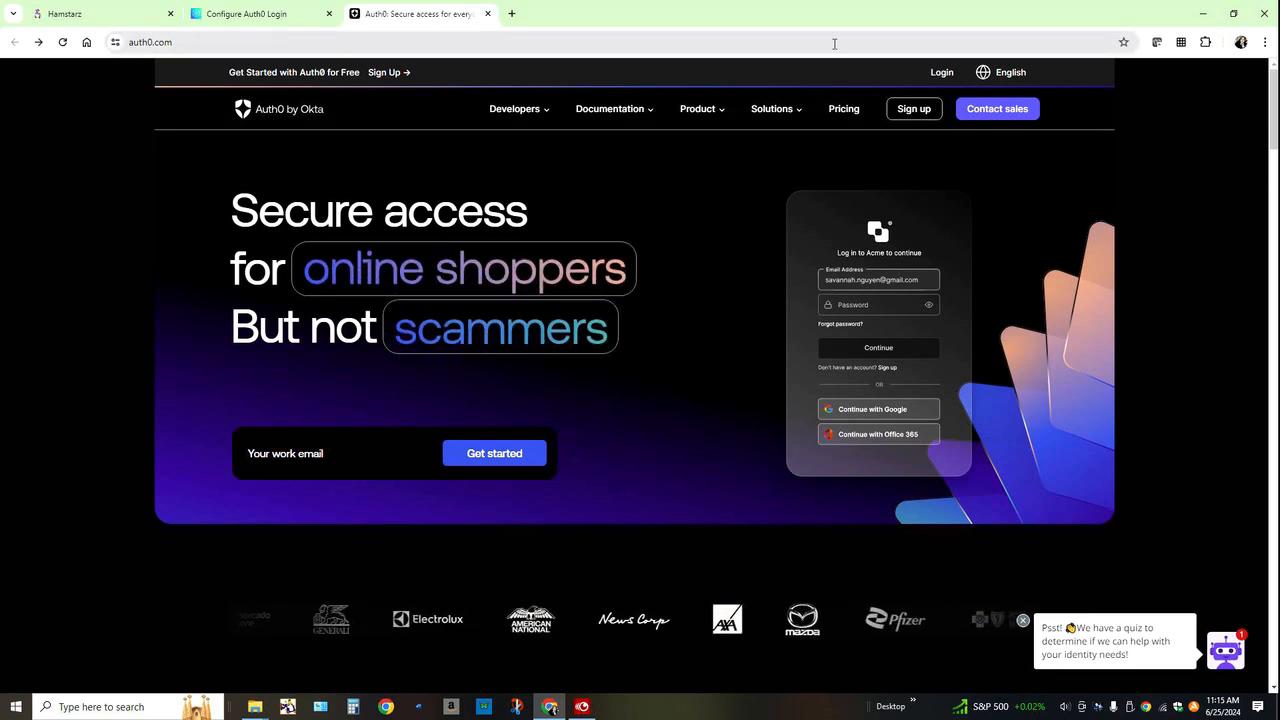
# Step: Log in to Auth0 and open the existing development tenant from the team's tenant list
pyautogui.click(941, 73)
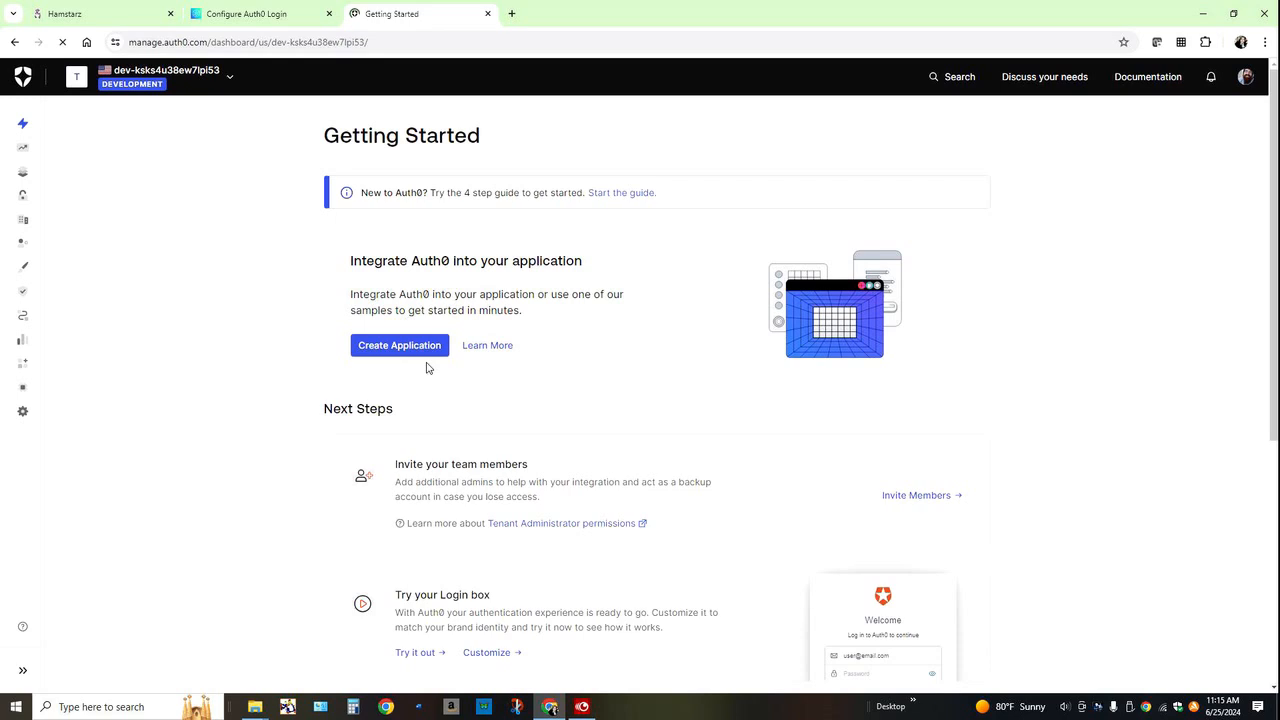
pyautogui.click(232, 83)
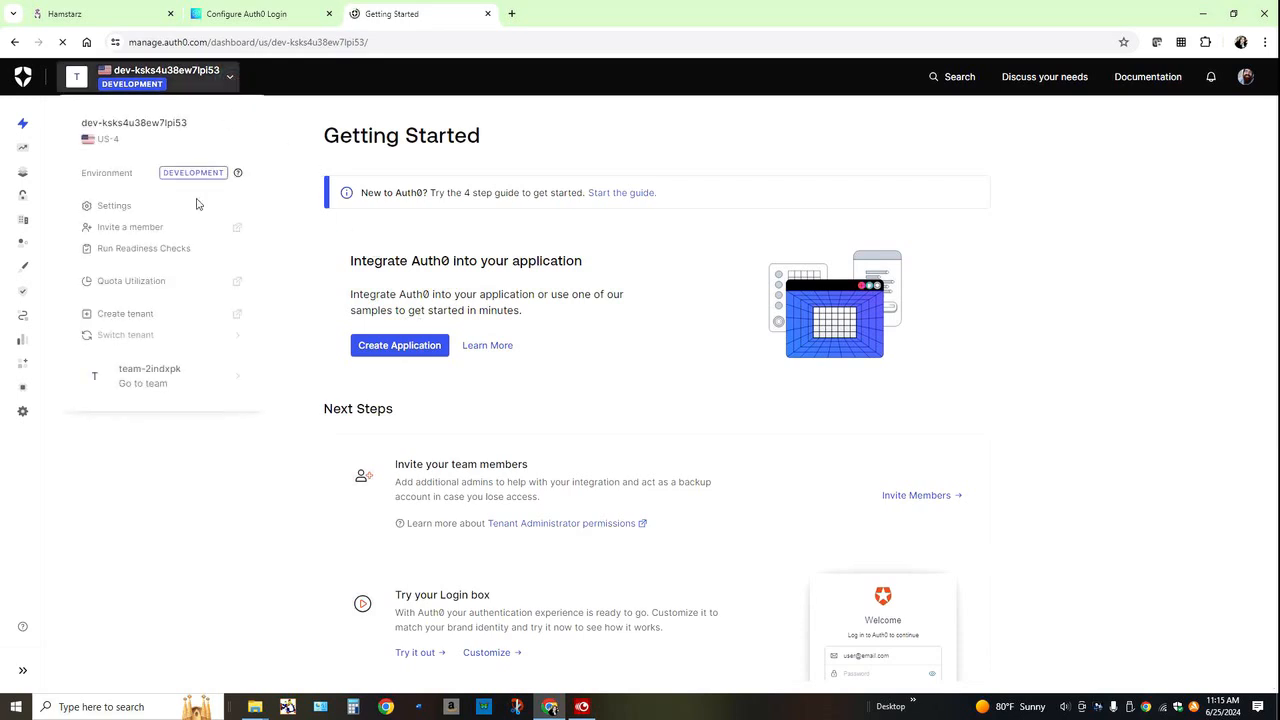
pyautogui.click(105, 318)
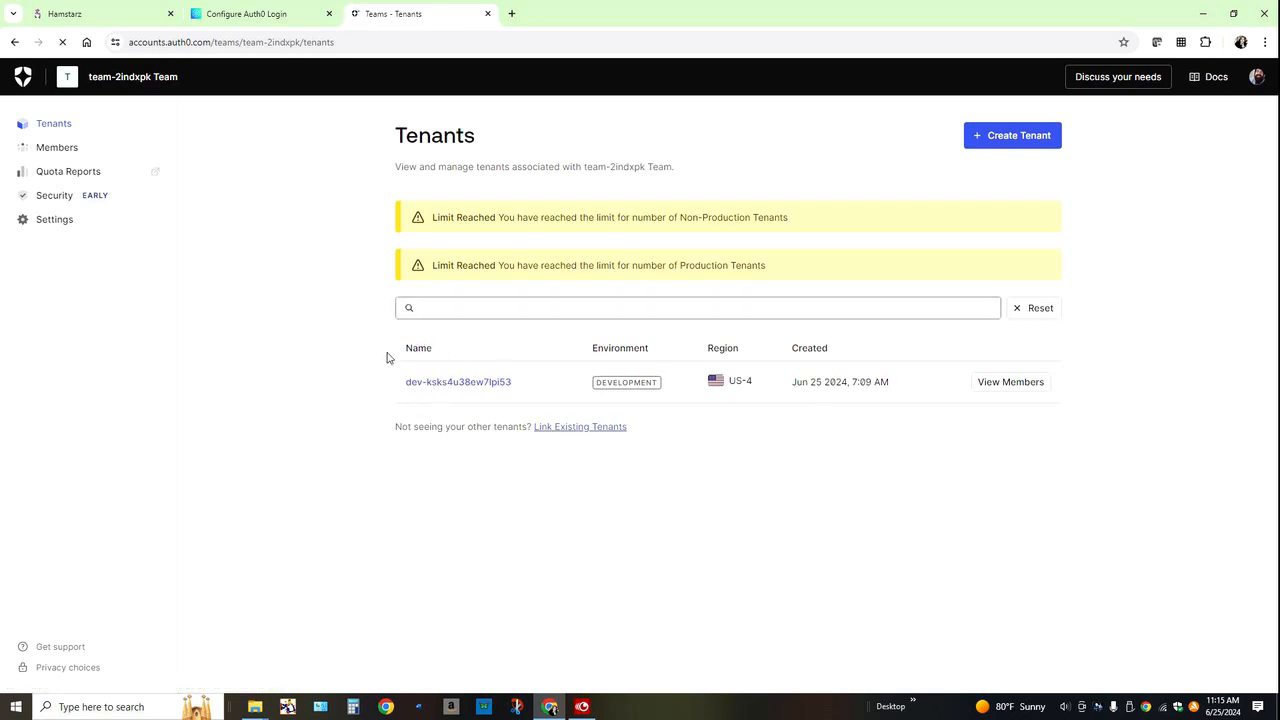
pyautogui.click(467, 383)
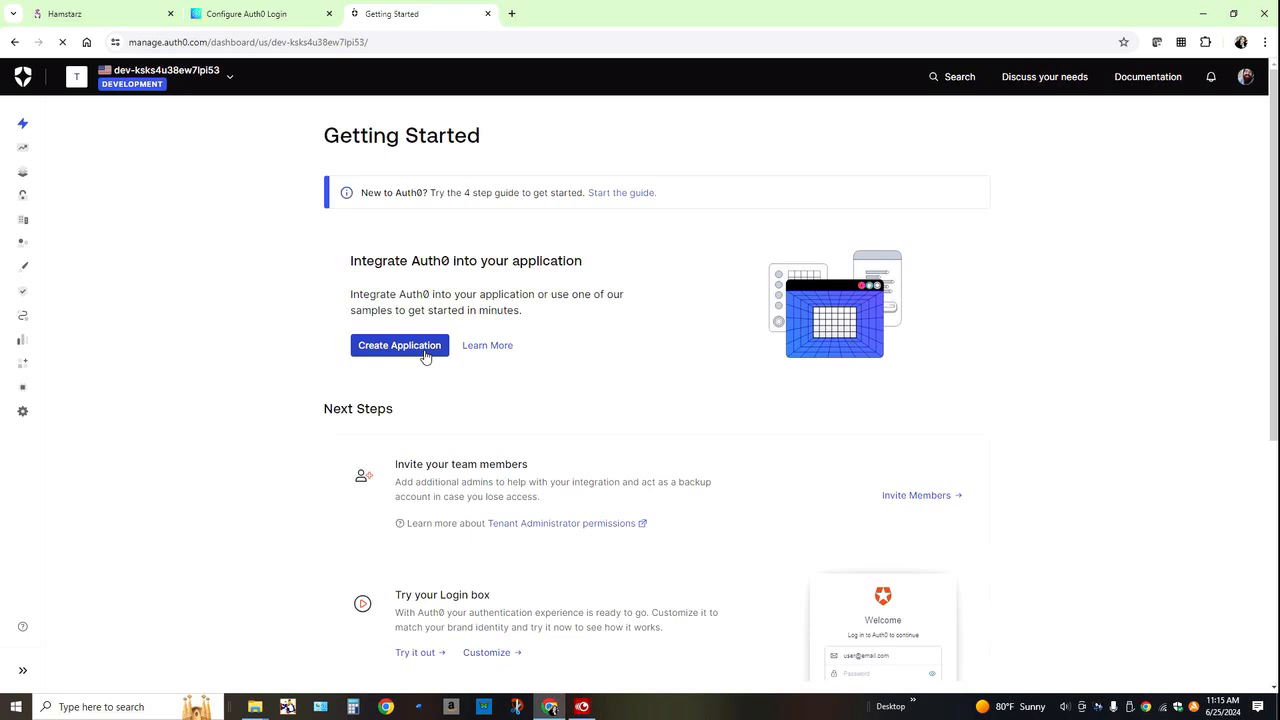
# Step: Create a Single Page Web Application named Hamster in the development tenant
pyautogui.click(425, 357)
pyautogui.write('Hamster')
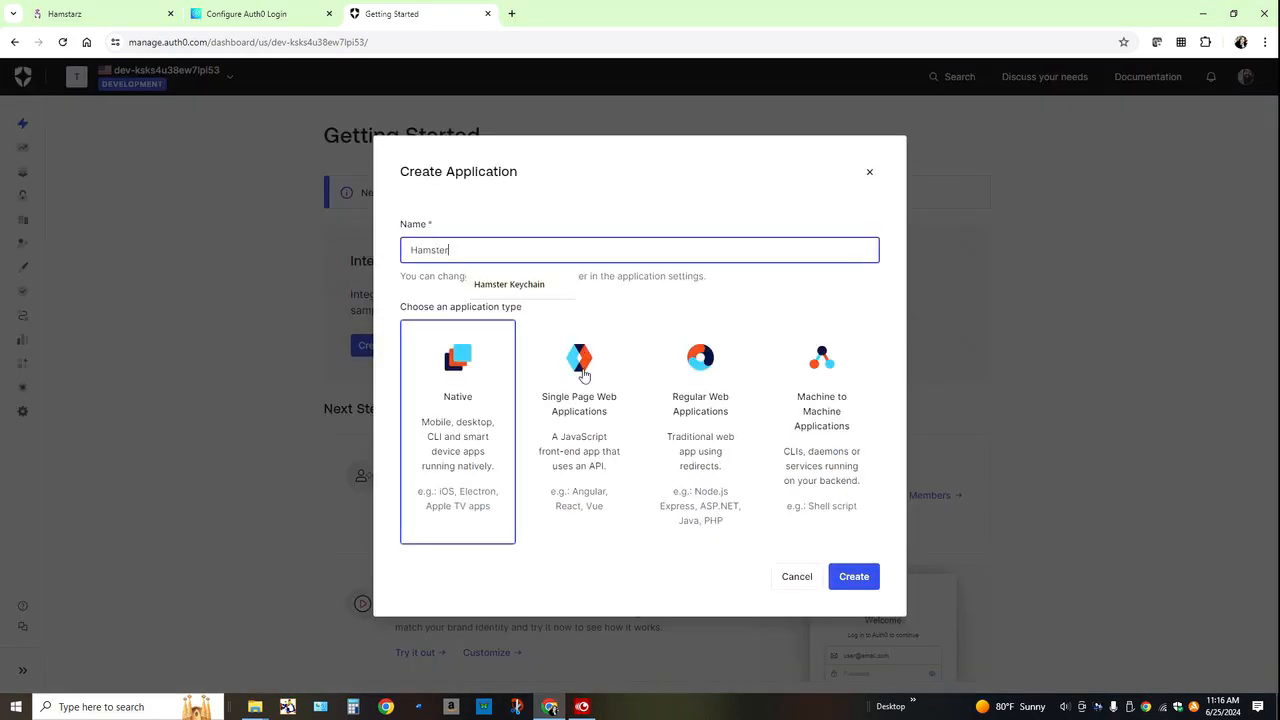
pyautogui.click(573, 421)
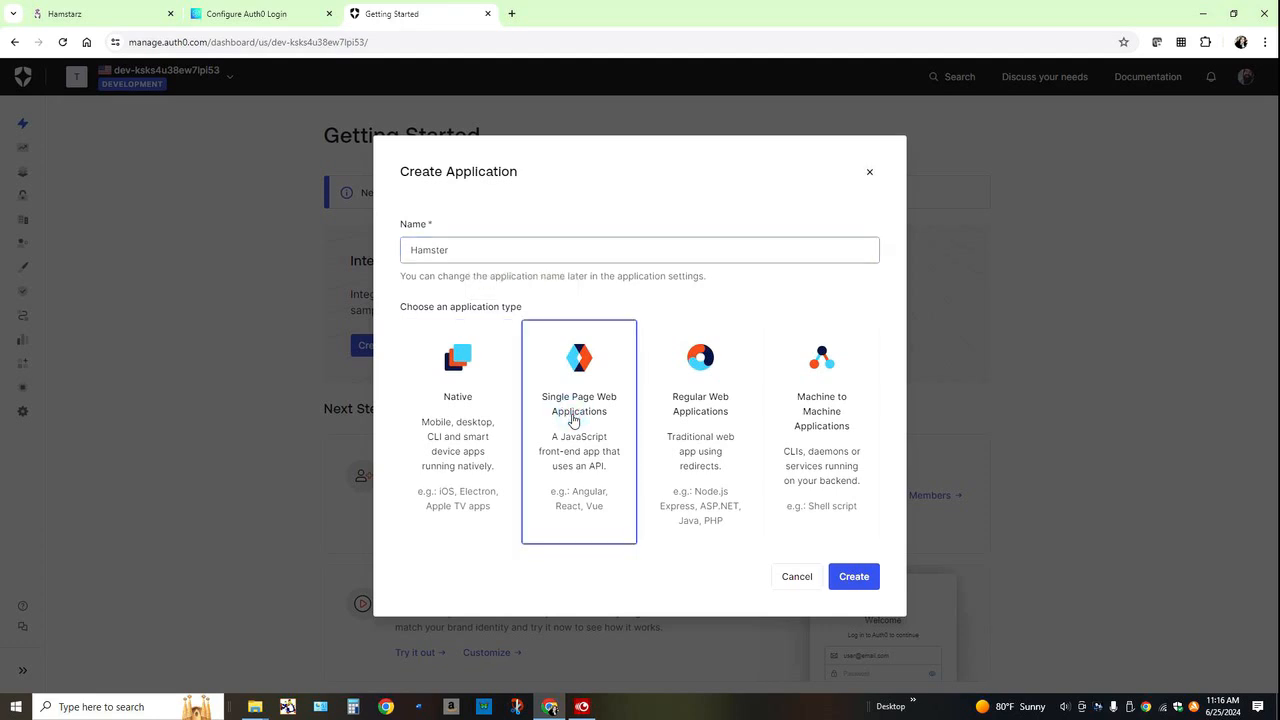
pyautogui.click(856, 578)
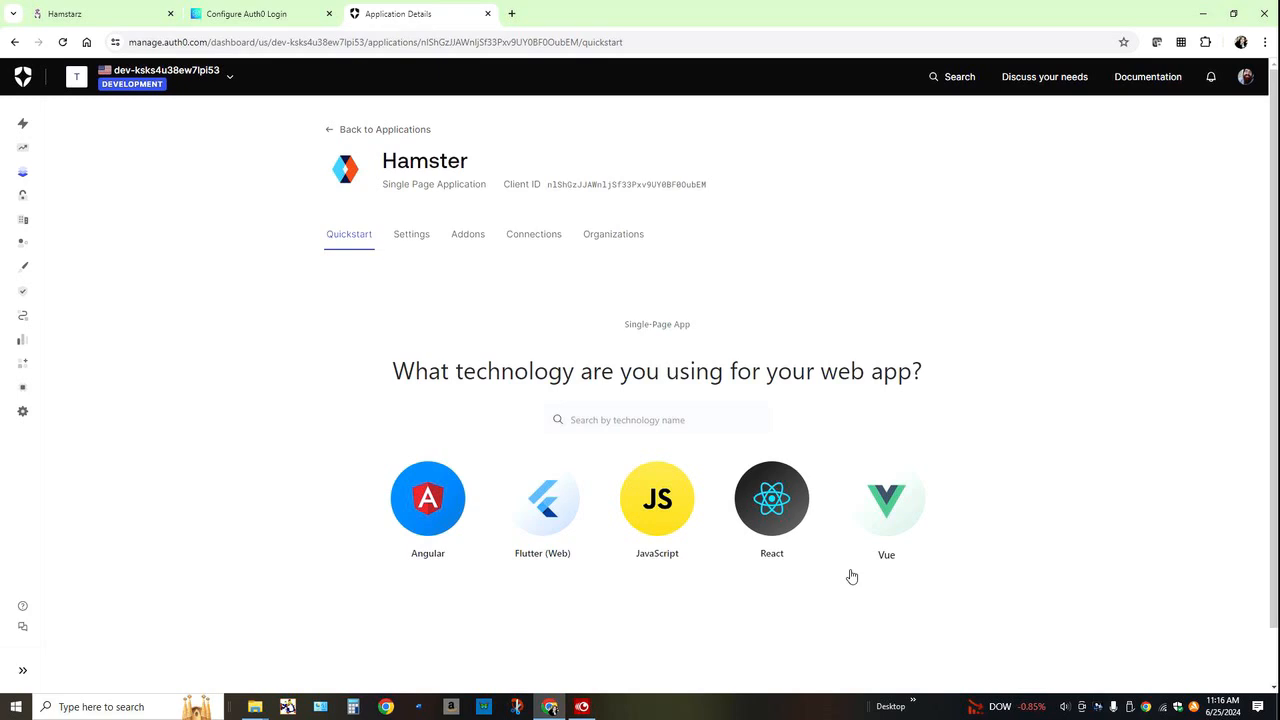
# Step: Open the Hamster application's settings and review its basic information, including the domain, client ID and client secret fields
pyautogui.click(424, 241)
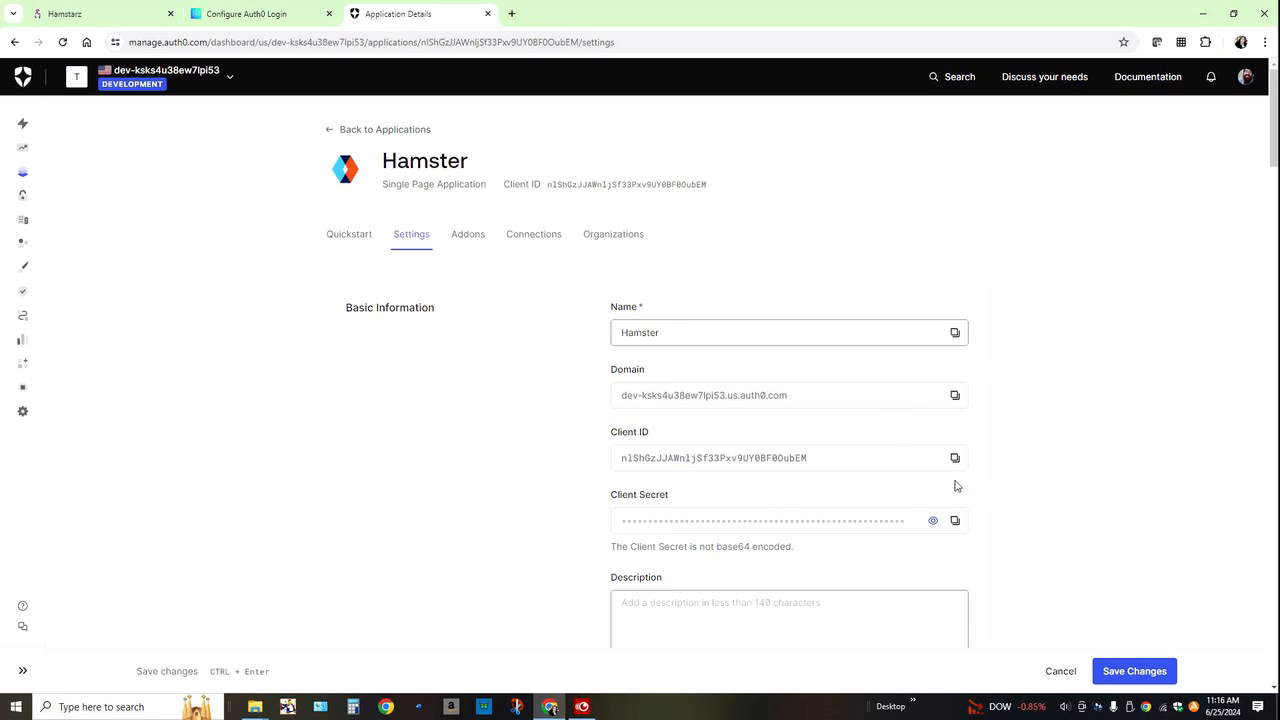
pyautogui.scroll(-1, 779, 522)
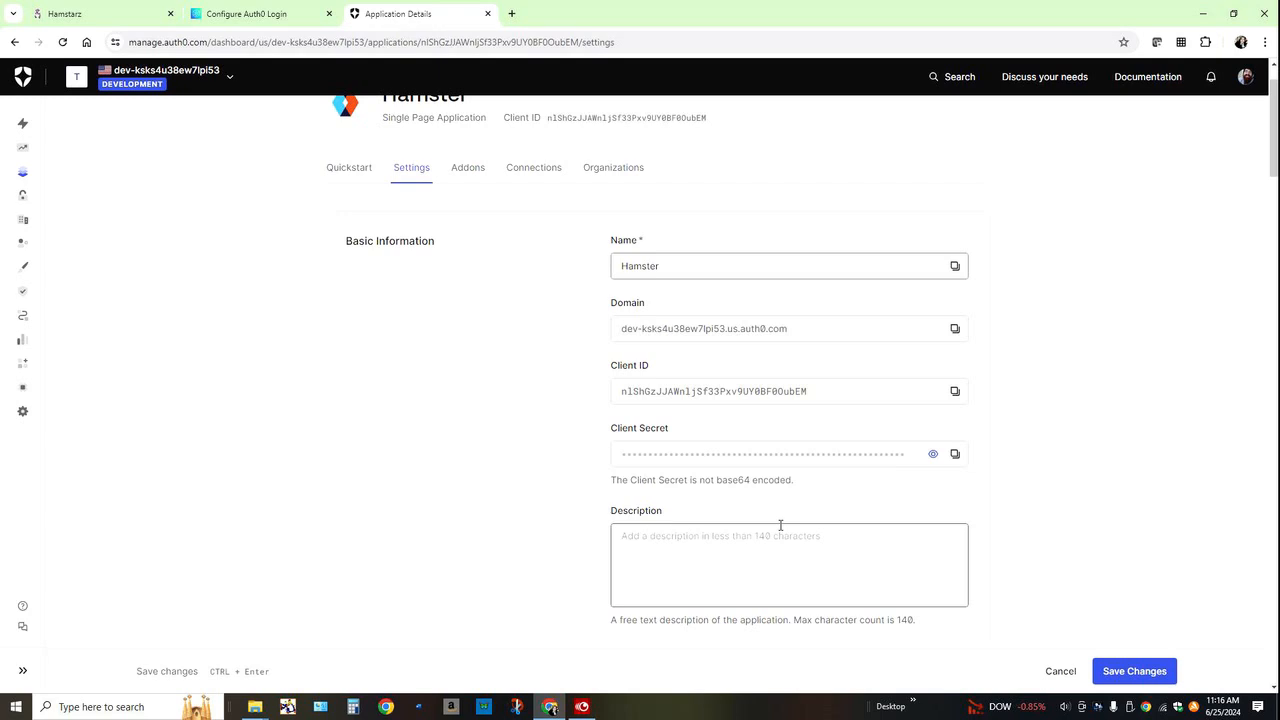
pyautogui.scroll(-10, 780, 525)
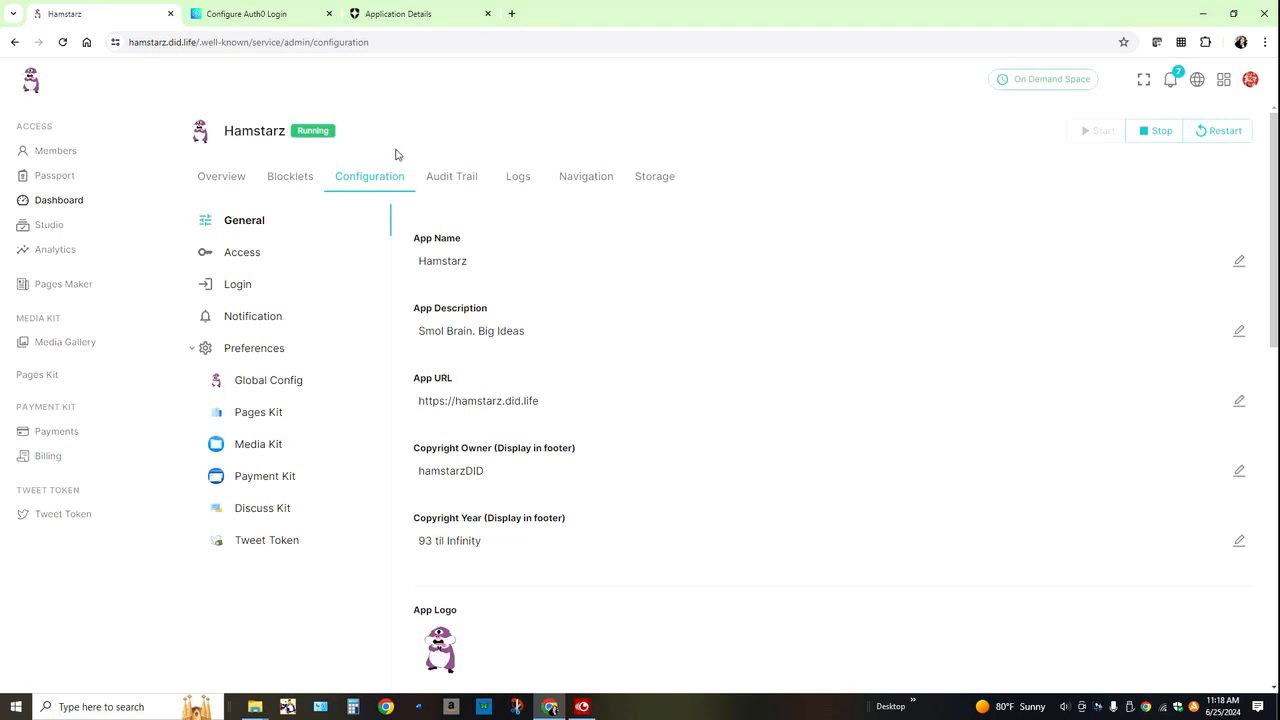
# Step: Enable Auth0 login in the third-party login settings of the Hamstarz site configuration
pyautogui.click(240, 294)
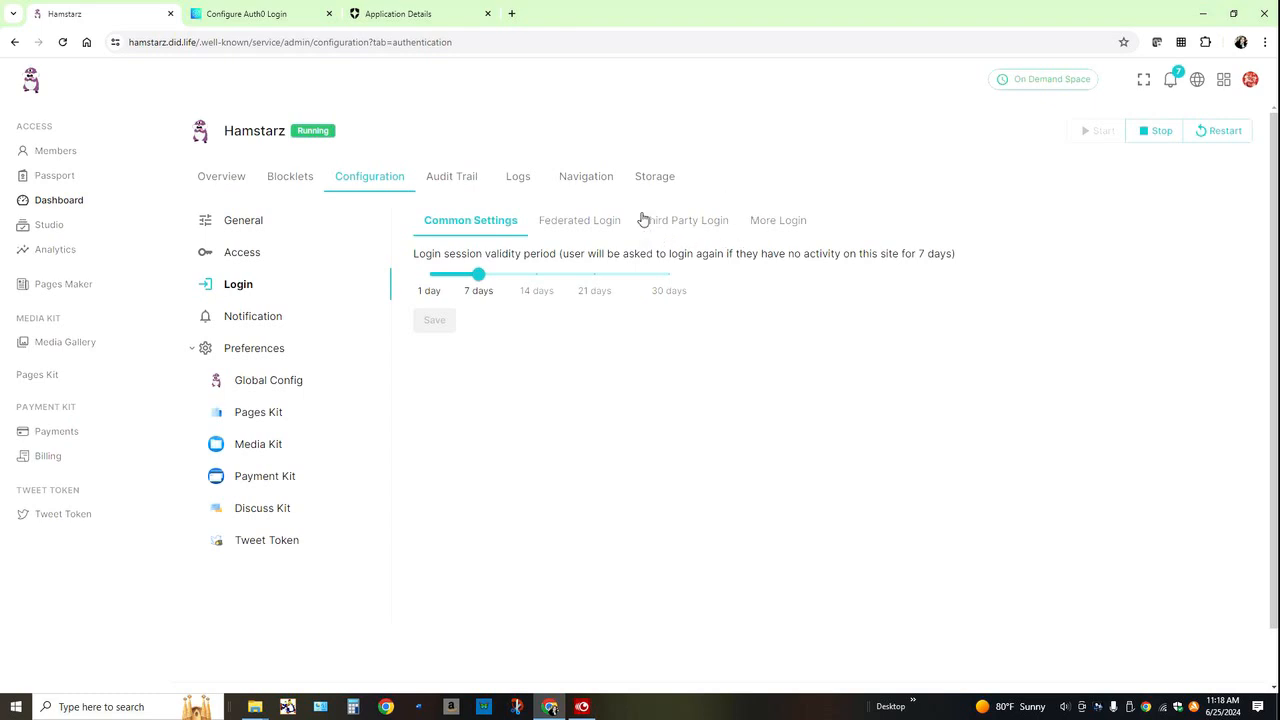
pyautogui.click(683, 224)
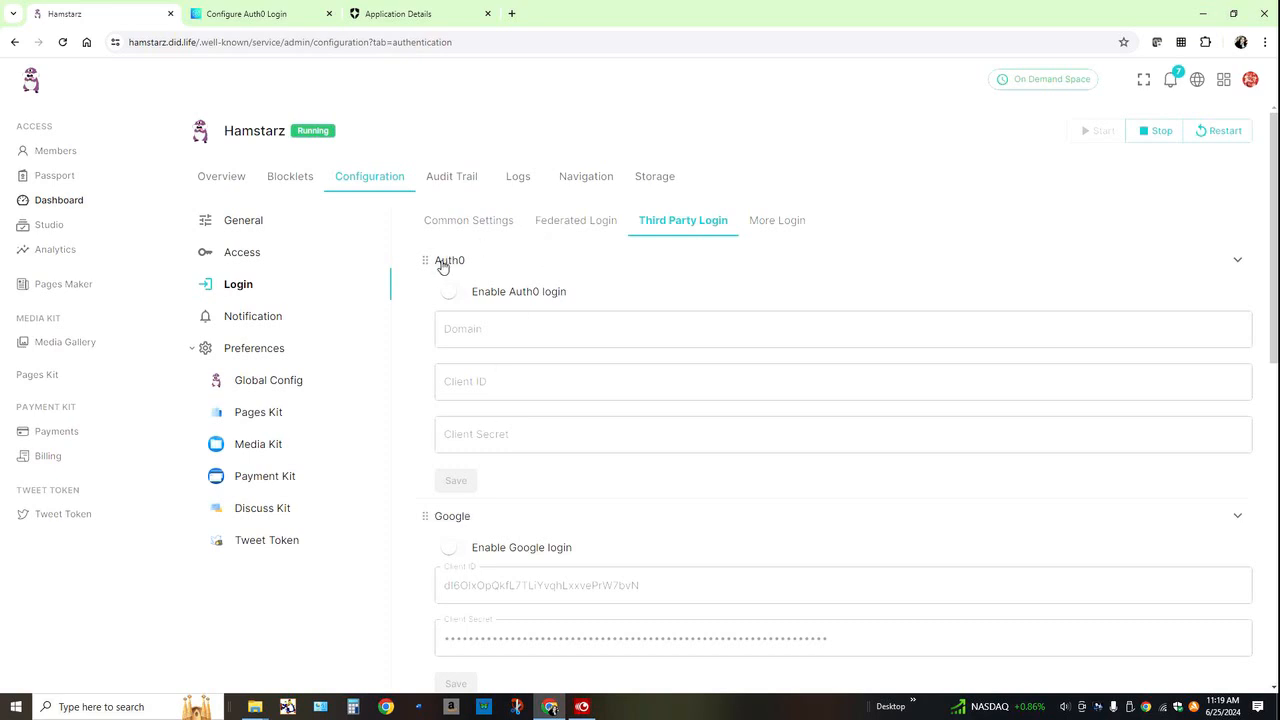
pyautogui.click(450, 299)
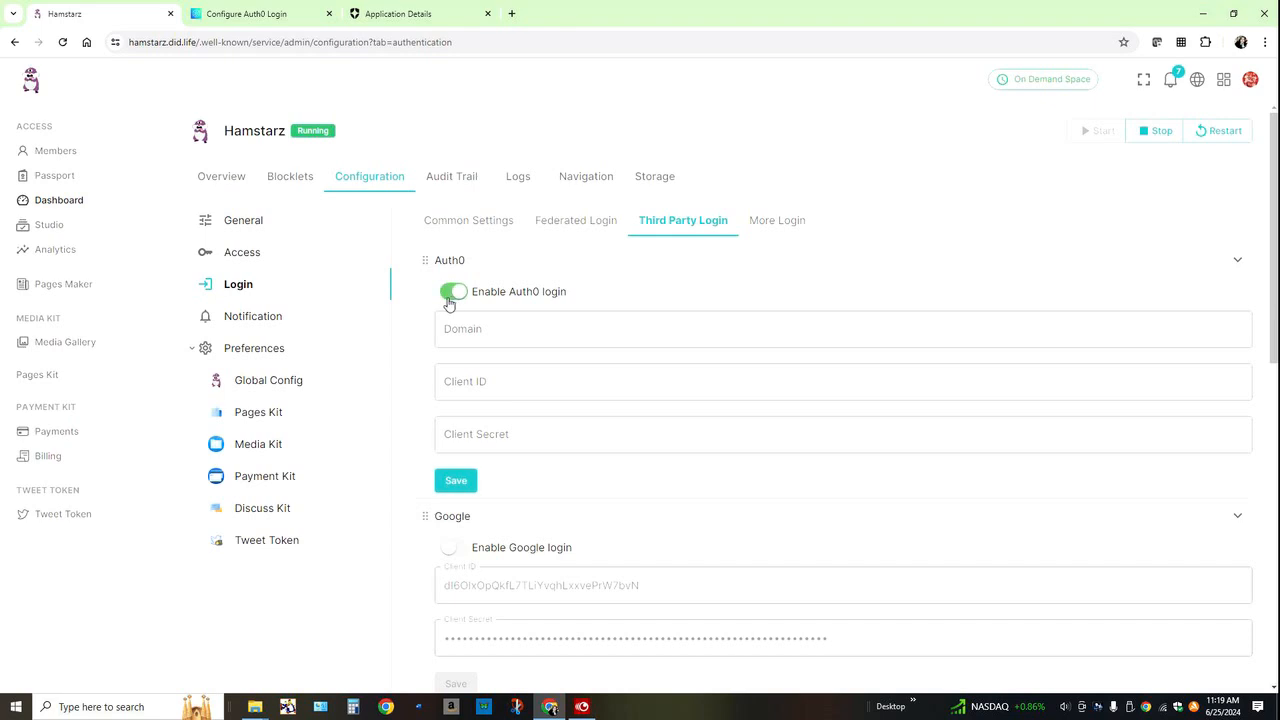
# Step: Copy the Hamster application's domain from Auth0 into the Auth0 domain field of the Hamstarz login settings
pyautogui.click(462, 326)
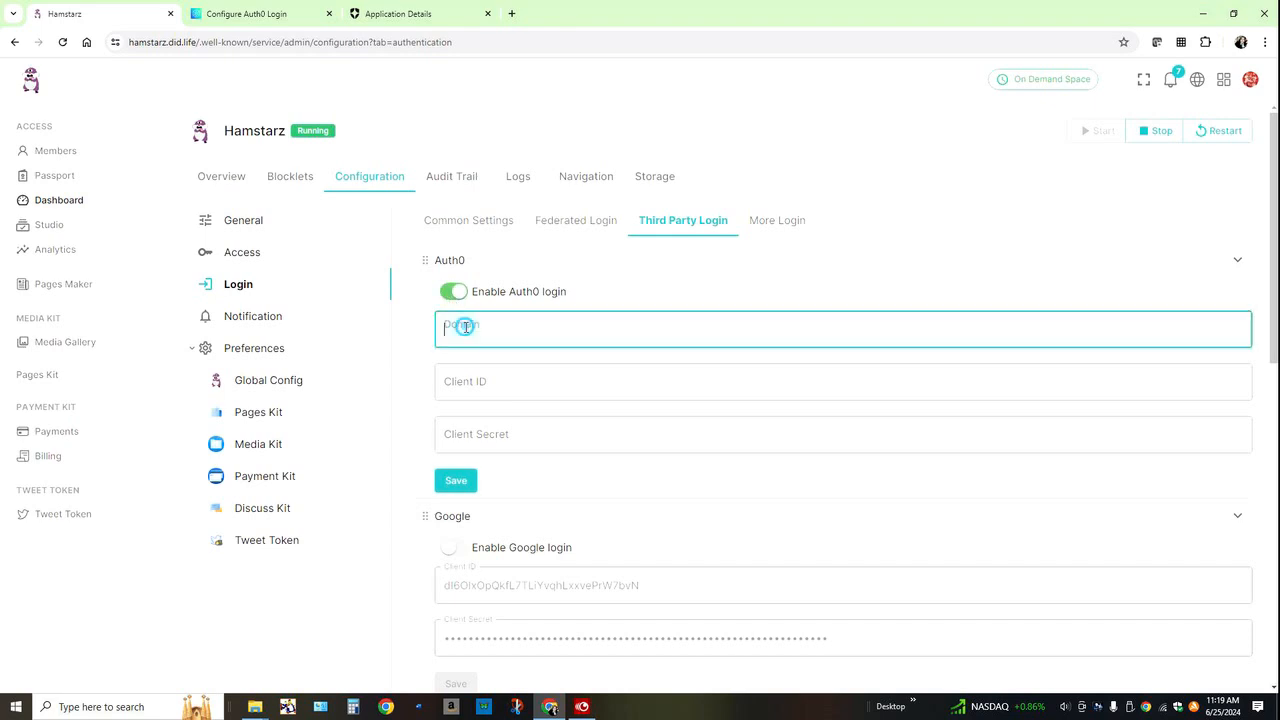
pyautogui.click(460, 380)
pyautogui.click(467, 428)
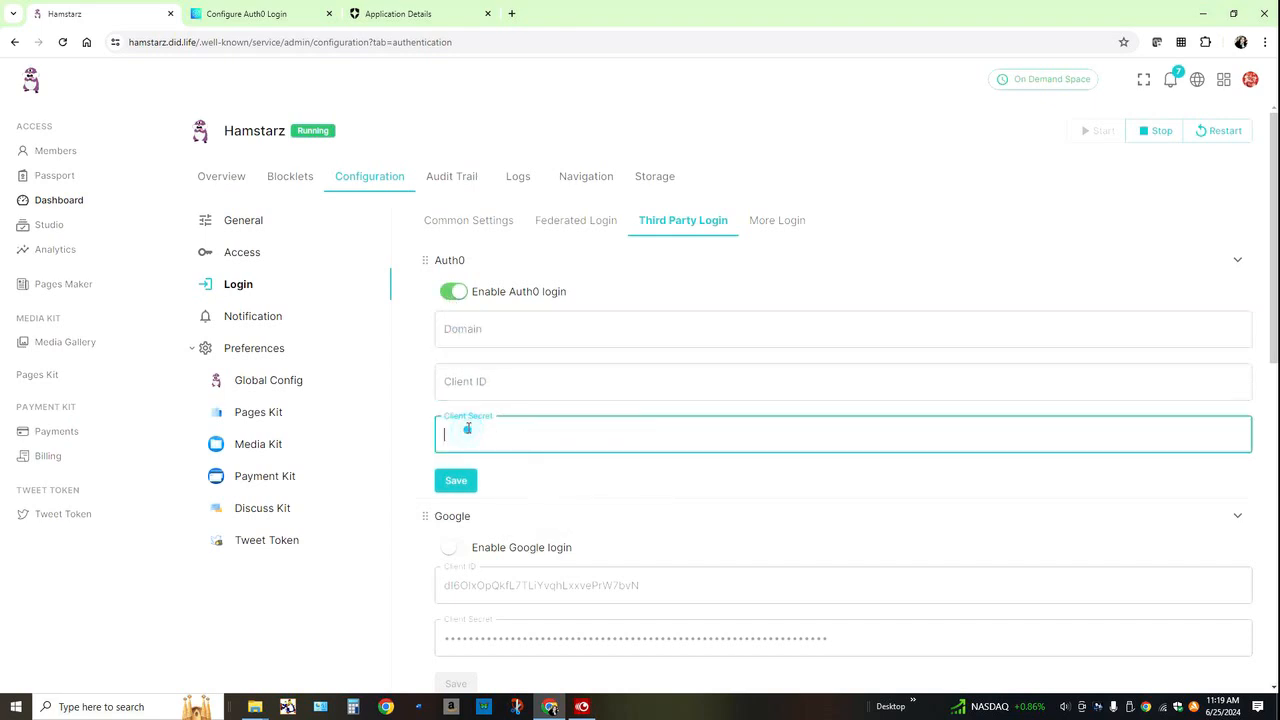
pyautogui.click(476, 337)
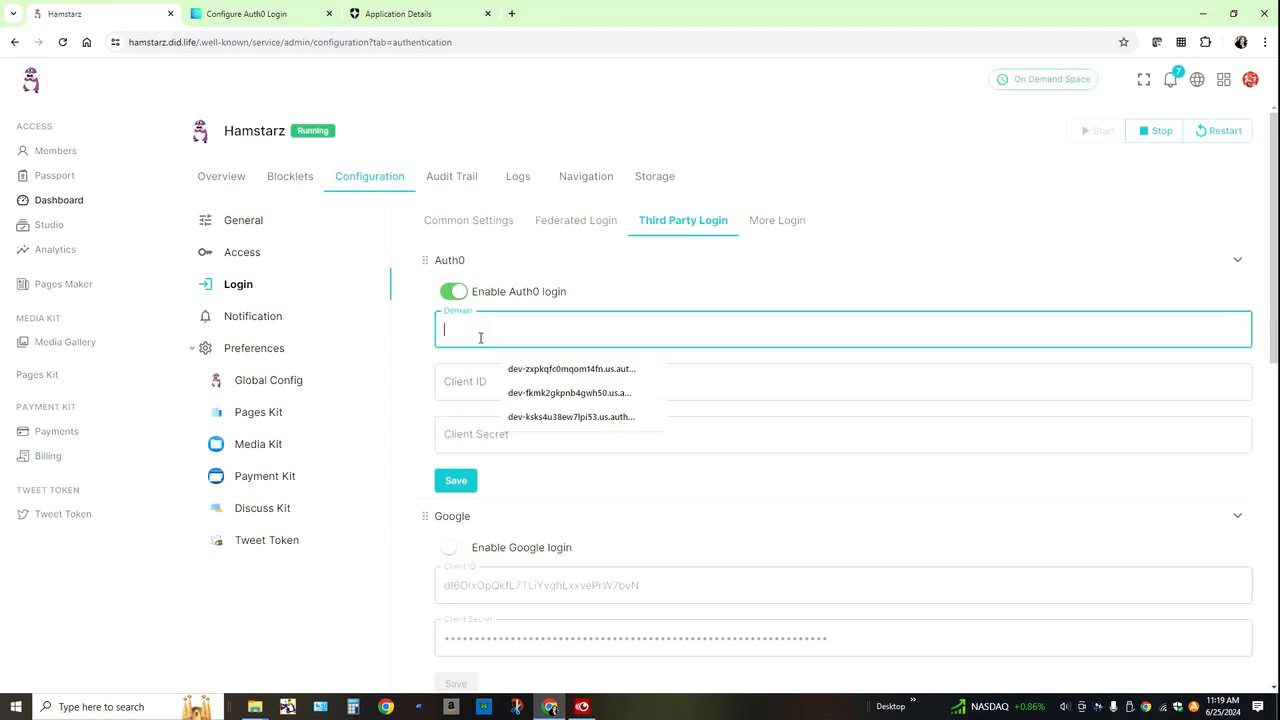
pyautogui.click(402, 12)
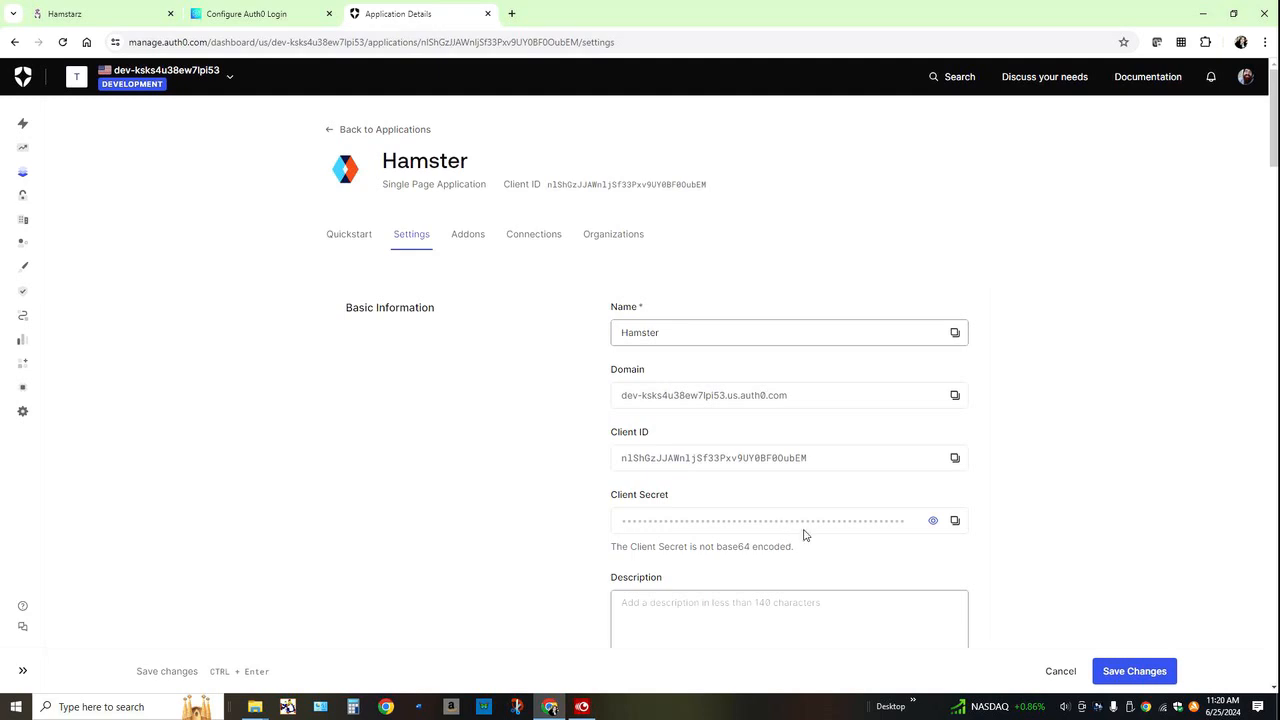
pyautogui.click(955, 397)
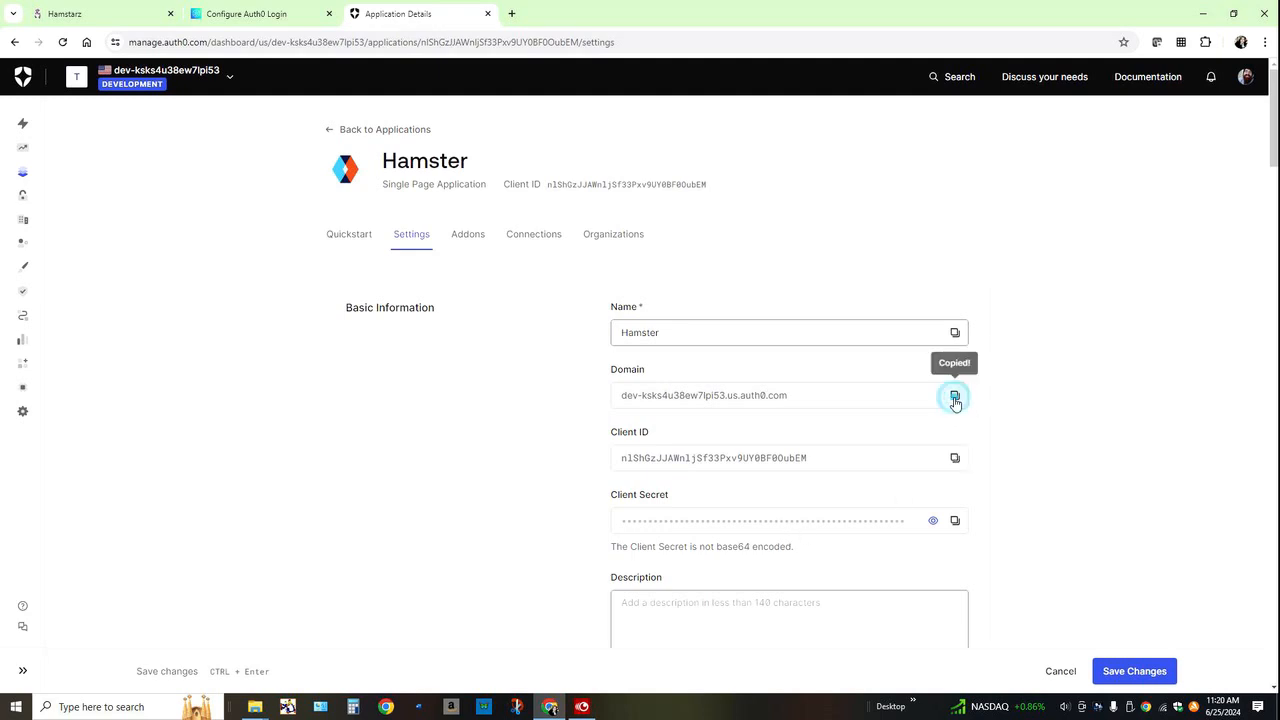
pyautogui.click(72, 10)
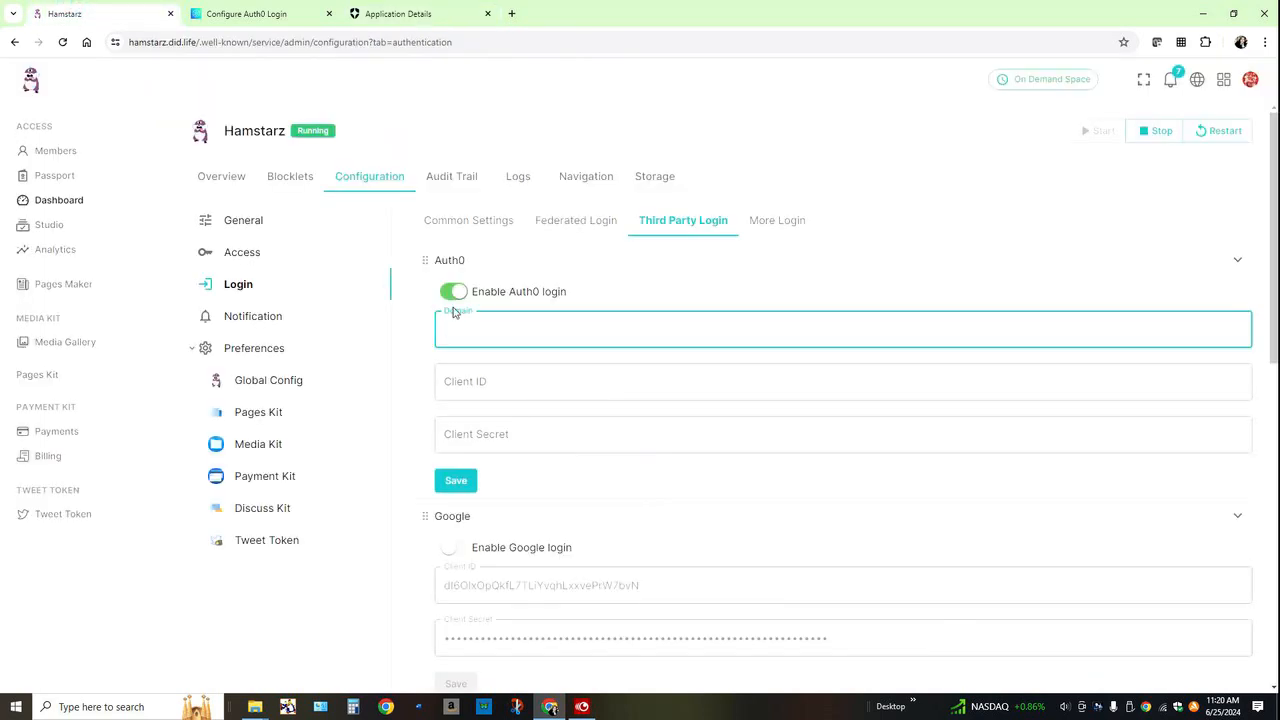
pyautogui.hotkey('ctrl', 'v')
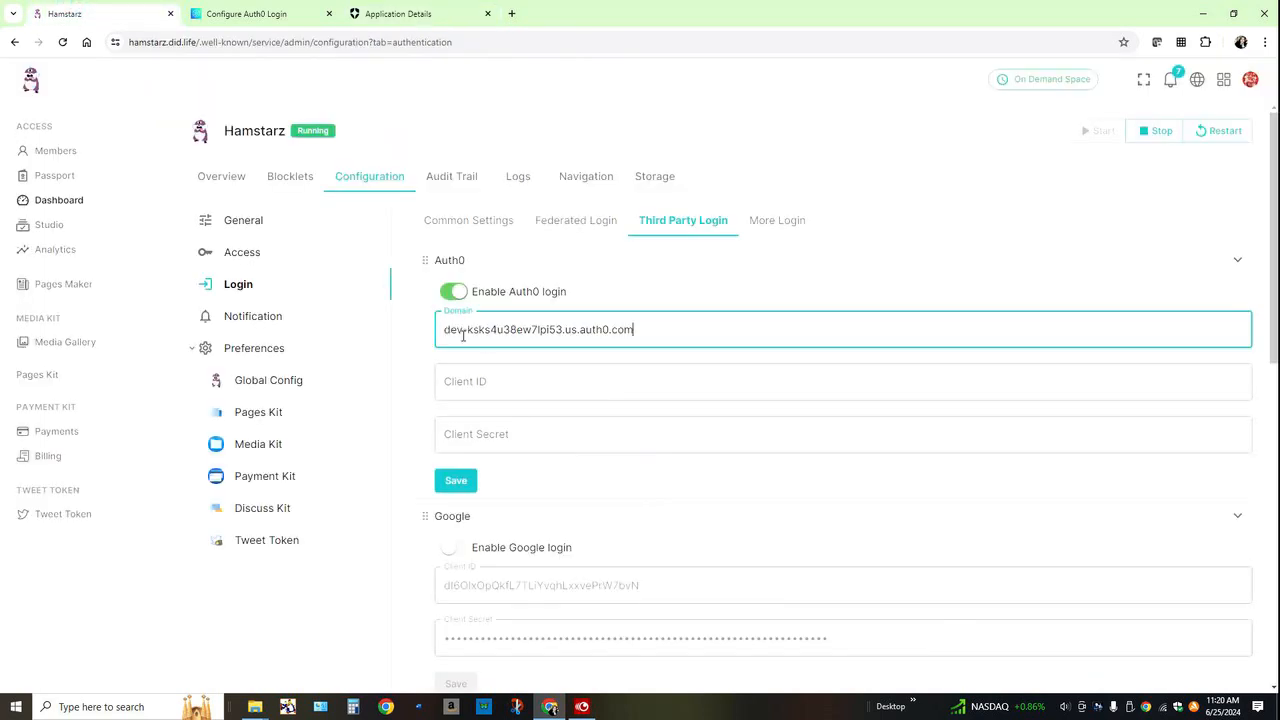
# Step: Copy the Hamster application's client ID from Auth0 into the Auth0 client ID field on the Hamstarz site
pyautogui.click(398, 14)
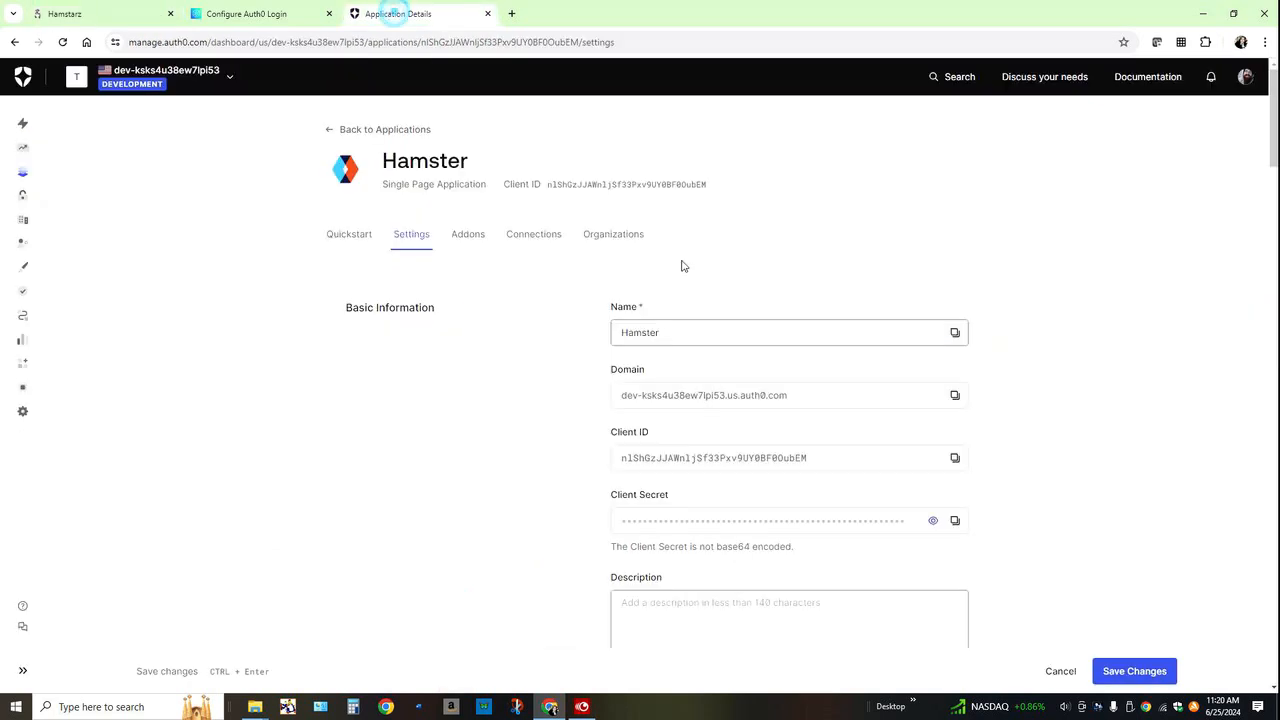
pyautogui.click(956, 457)
pyautogui.click(126, 12)
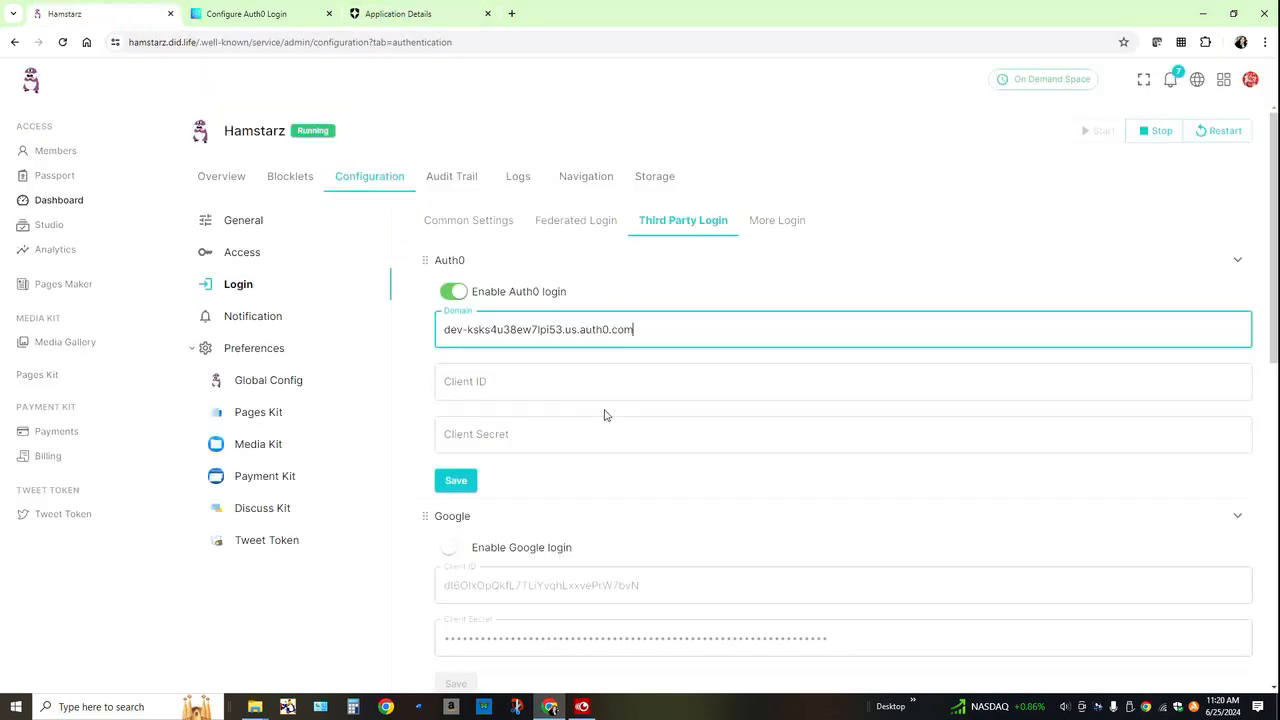
pyautogui.click(571, 391)
pyautogui.hotkey('ctrl', 'v')
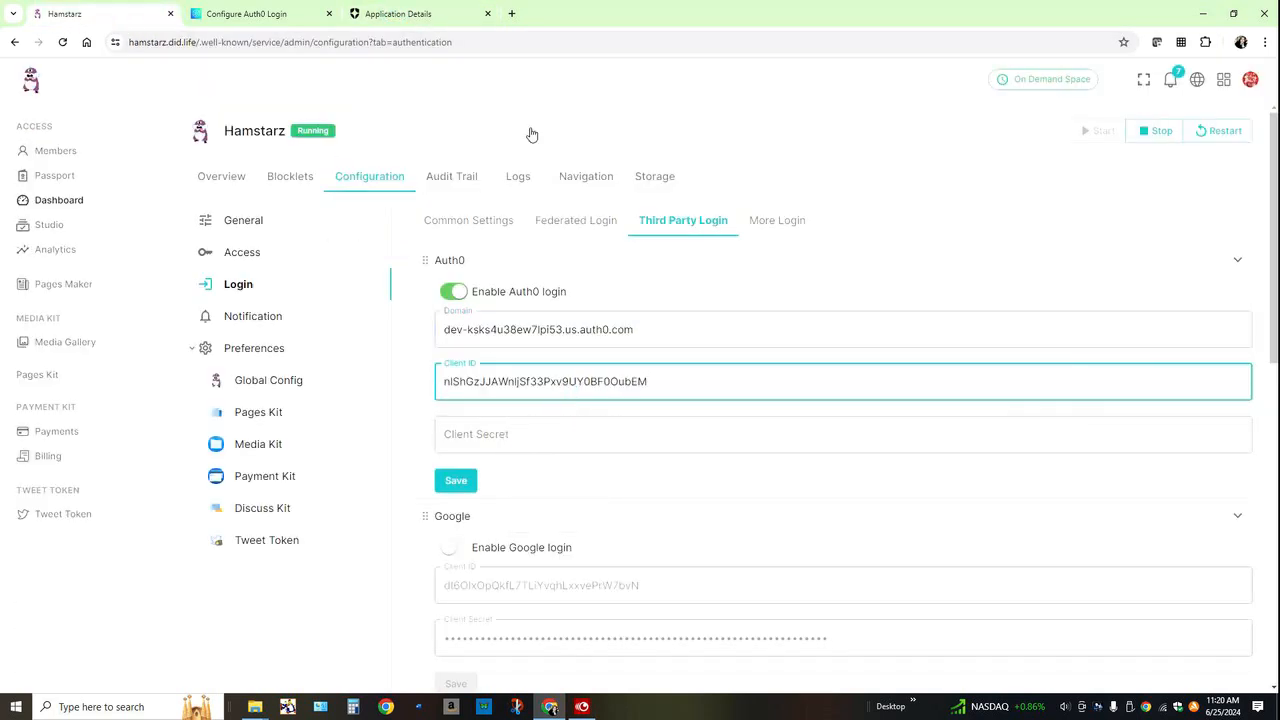
# Step: Paste the application's client secret into the Hamstarz Auth0 client secret field and save the Auth0 login settings
pyautogui.click(434, 18)
pyautogui.click(955, 520)
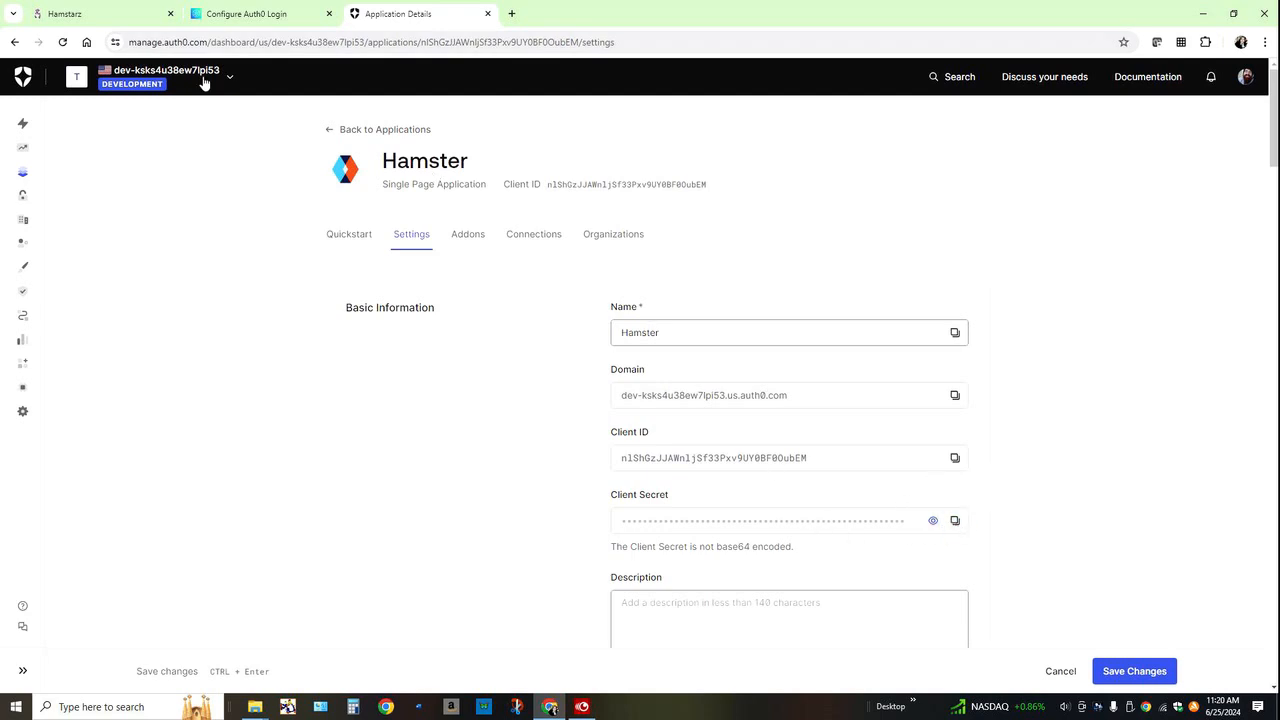
pyautogui.click(100, 13)
pyautogui.click(542, 433)
pyautogui.hotkey('ctrl', 'v')
pyautogui.click(465, 484)
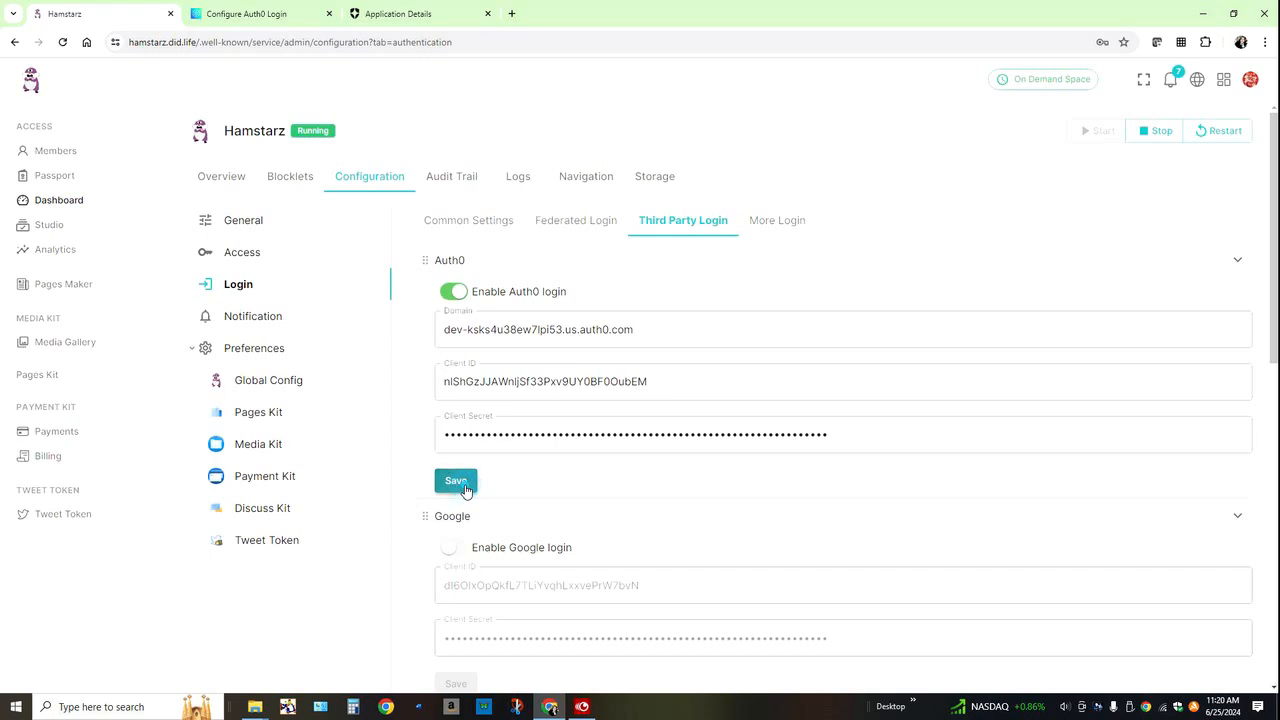
pyautogui.click(586, 396)
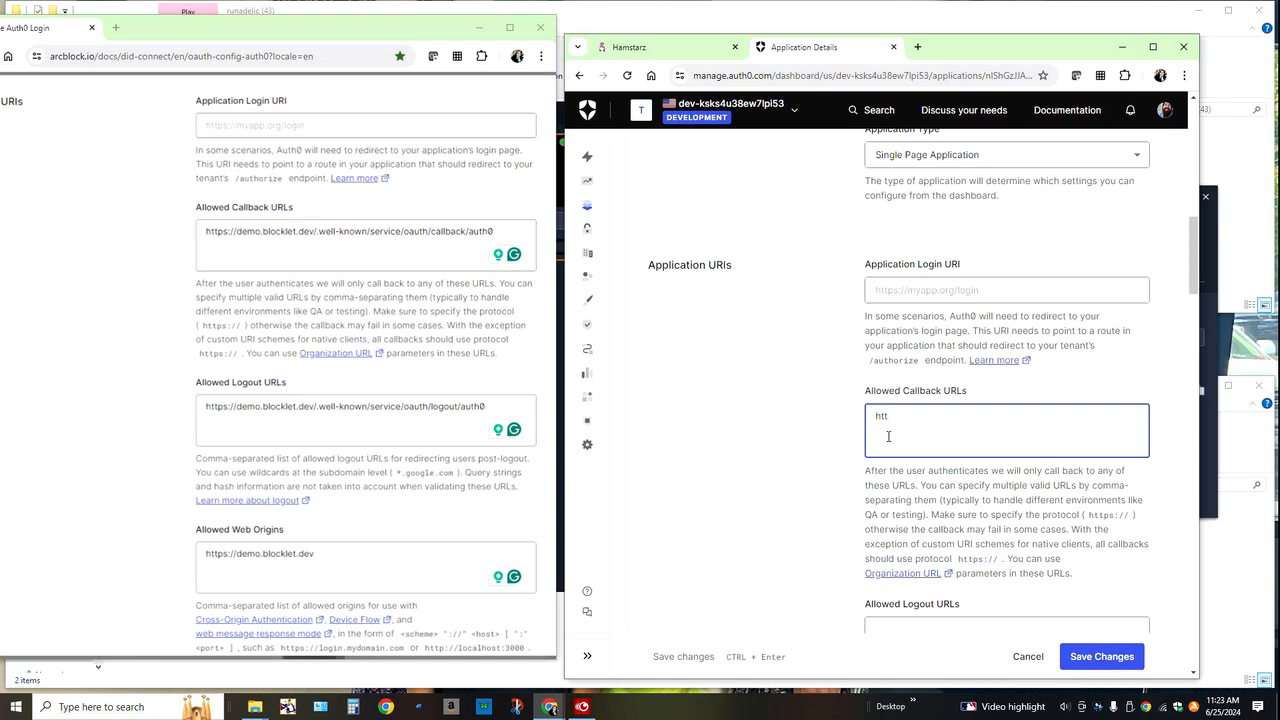
pyautogui.write('ps:')
pyautogui.write('//')
pyautogui.write('hare')
pyautogui.write('mstarz')
pyautogui.write('.did')
pyautogui.write('.life')
pyautogui.write('/.we')
pyautogui.write('ll')
pyautogui.write('-known')
pyautogui.write('/service')
pyautogui.write('/oau')
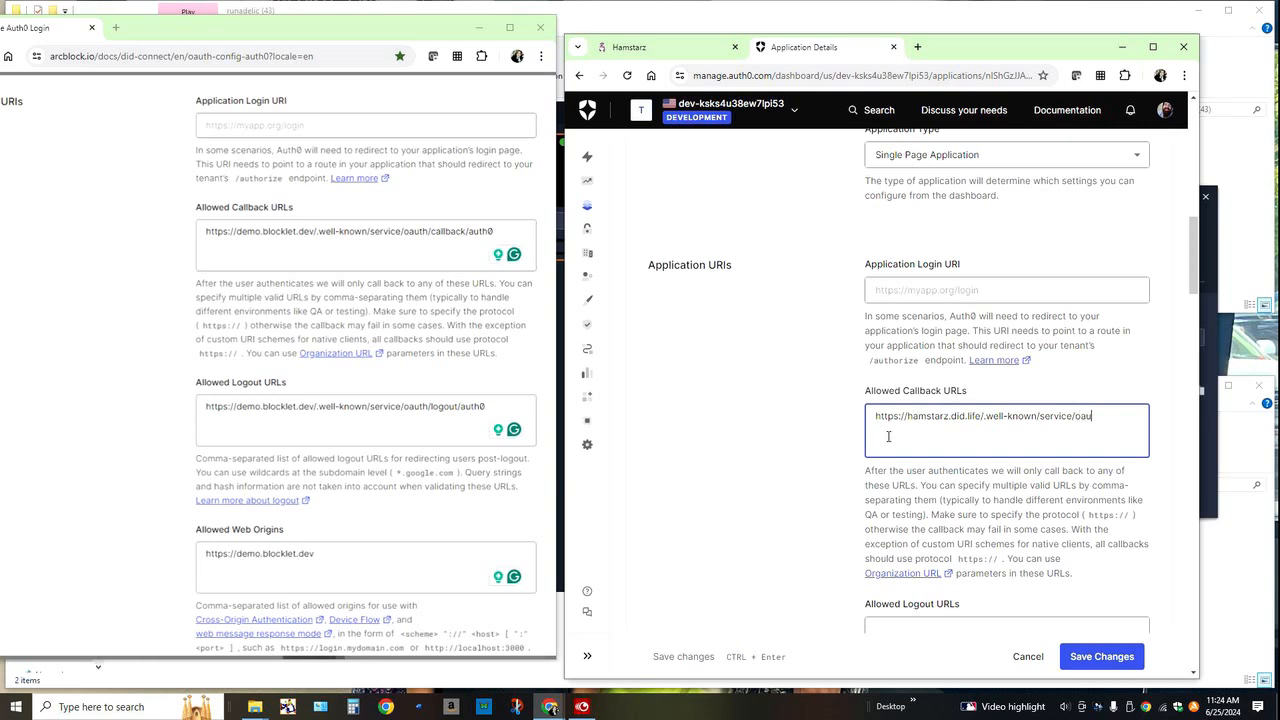
pyautogui.write('th/callback')
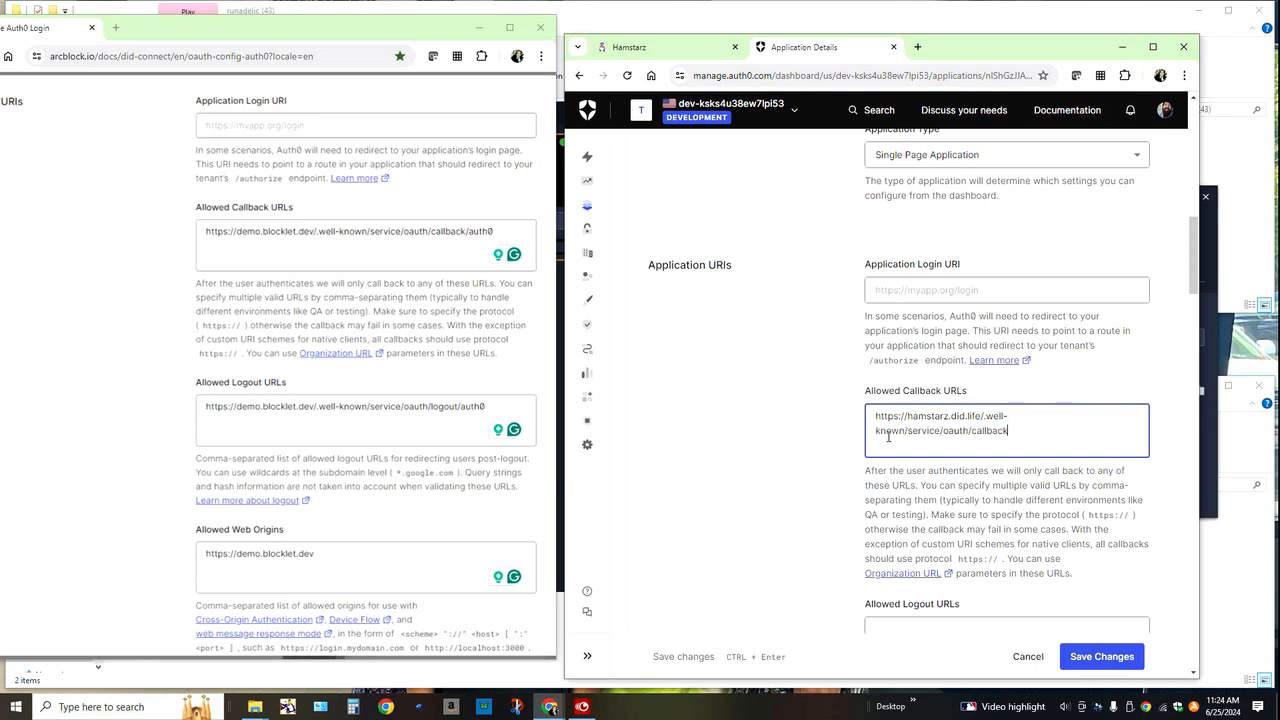
pyautogui.write('/auth')
pyautogui.write('0')
pyautogui.scroll(-2, 888, 437)
pyautogui.click(917, 499)
pyautogui.write('https')
pyautogui.write('://h')
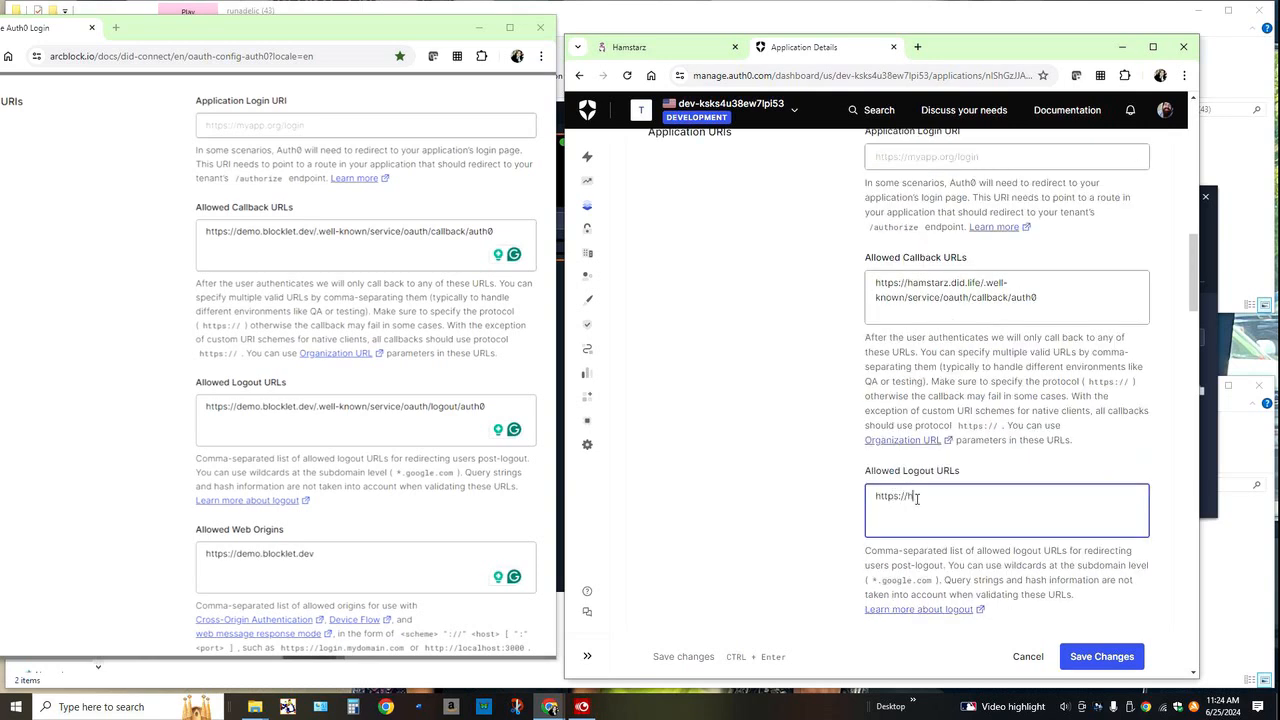
pyautogui.write('amstarz.did.life/well-known/service/oauth/logout')
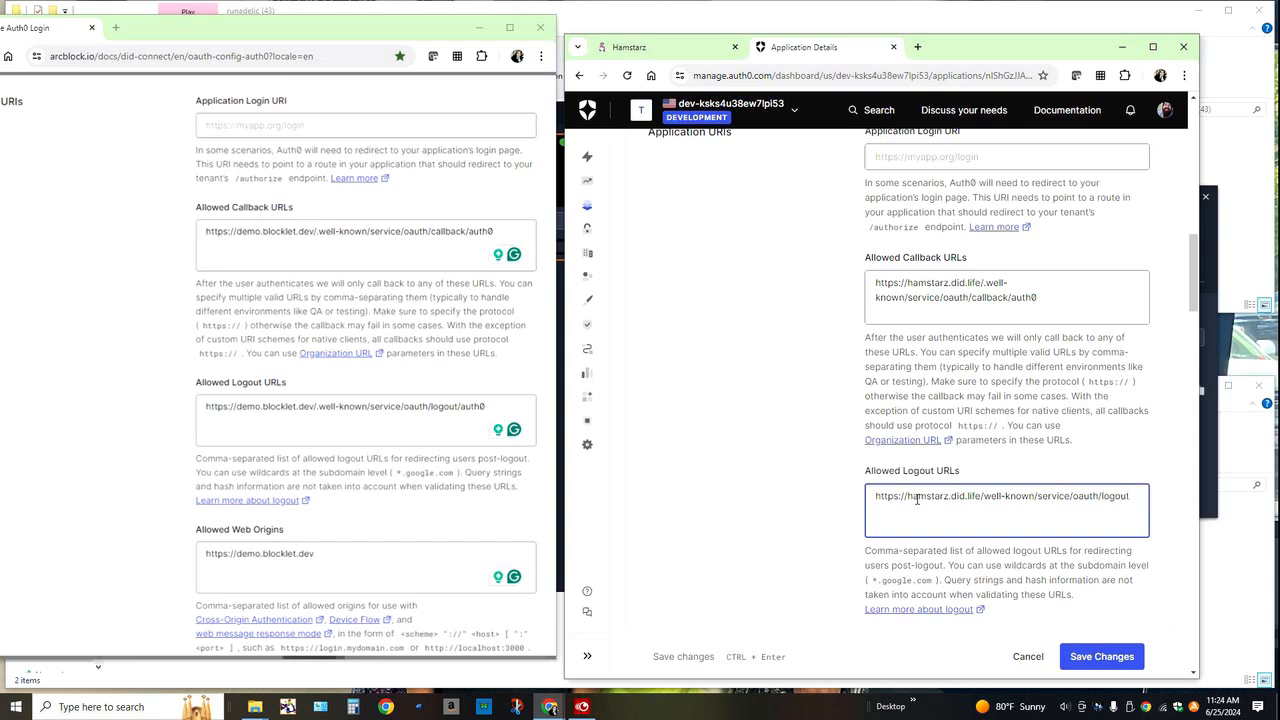
pyautogui.write('/auth0')
pyautogui.scroll(-1, 920, 510)
pyautogui.click(936, 541)
pyautogui.write('hans')
pyautogui.press('BackSpace')
pyautogui.press('BackSpace')
pyautogui.write('mstarz.did')
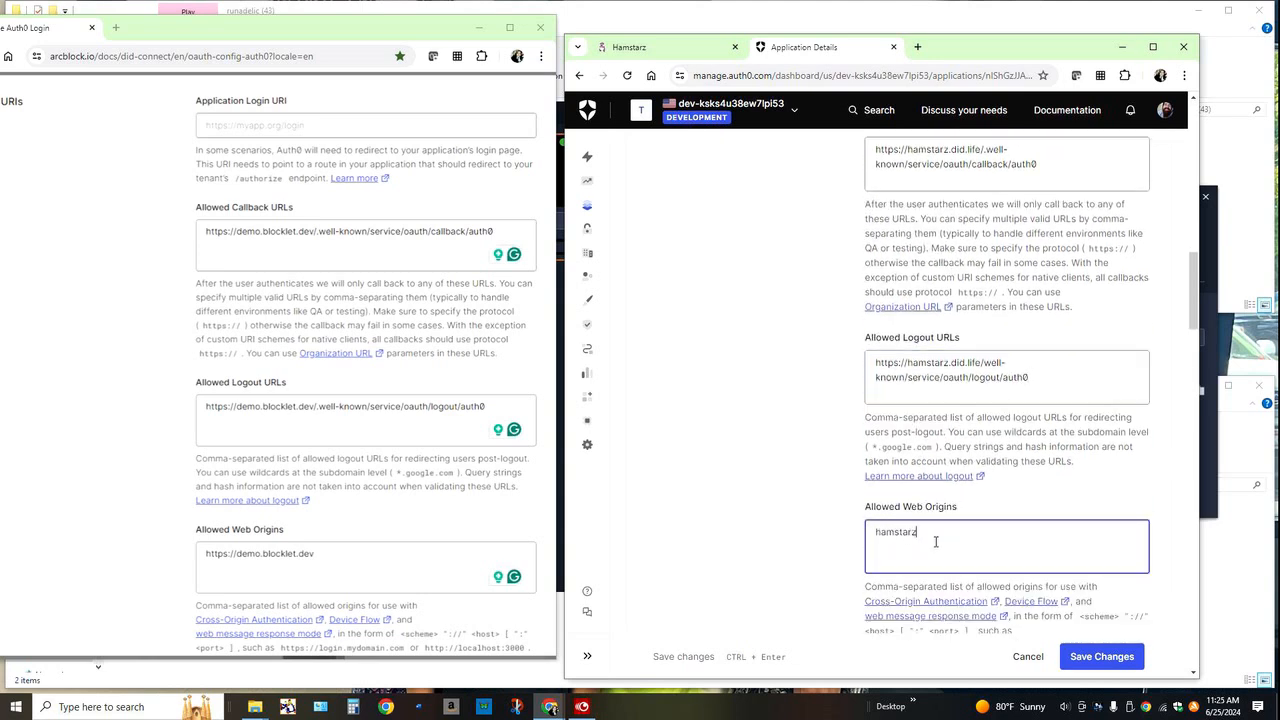
pyautogui.write('.life')
pyautogui.press('Home')
pyautogui.write('https://')
pyautogui.click(1086, 659)
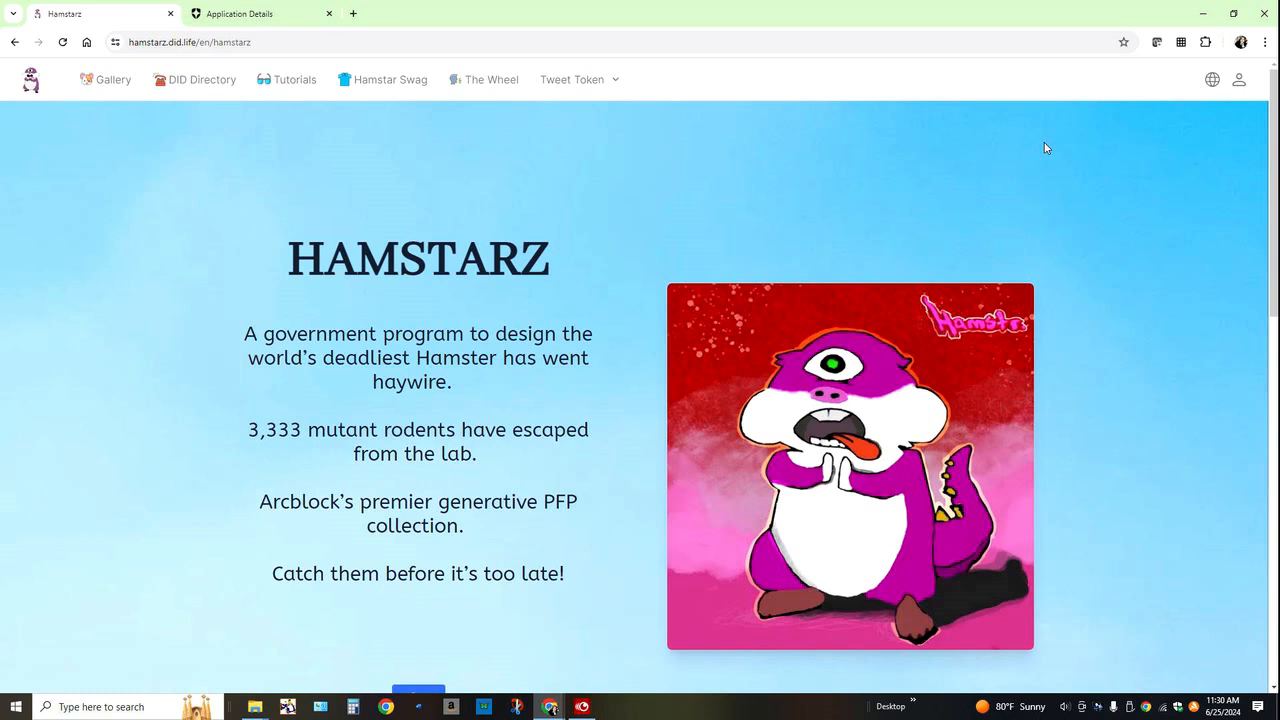
# Step: Sign in to the Hamstarz site with the Google account option through the Auth0 login and check the signed-in account's details
pyautogui.click(1242, 81)
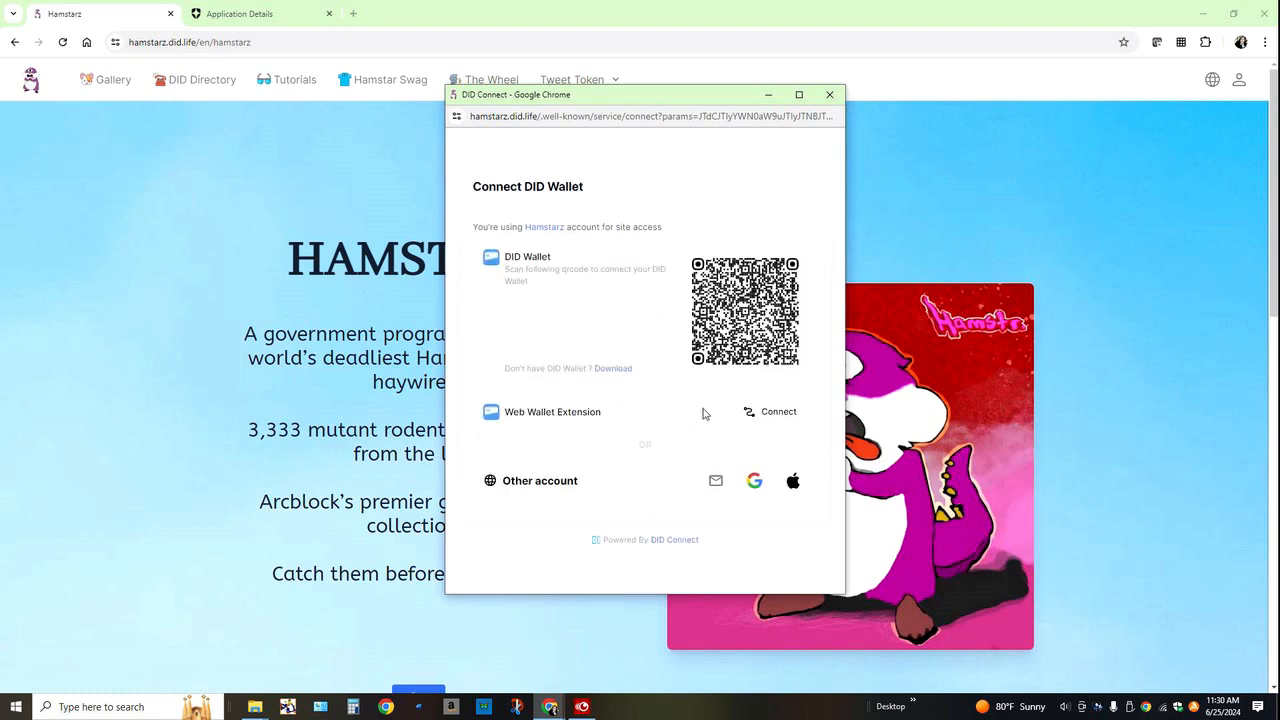
pyautogui.click(754, 483)
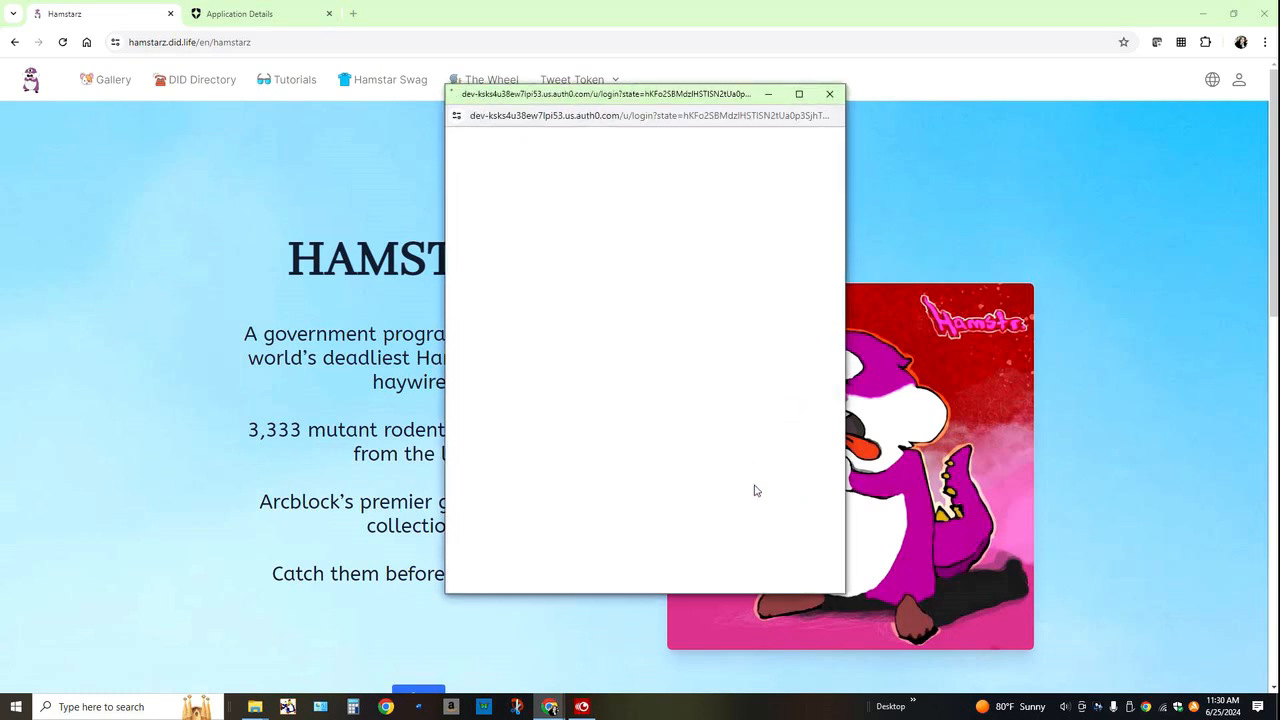
pyautogui.click(662, 527)
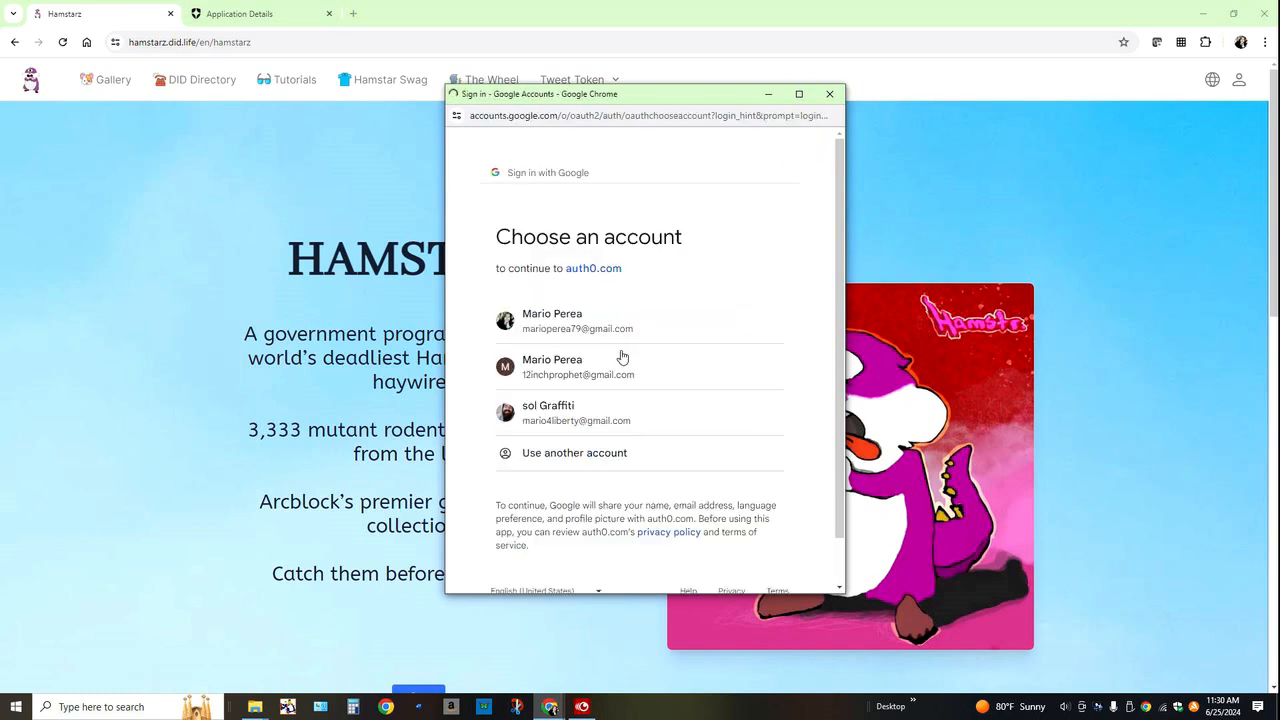
pyautogui.click(610, 332)
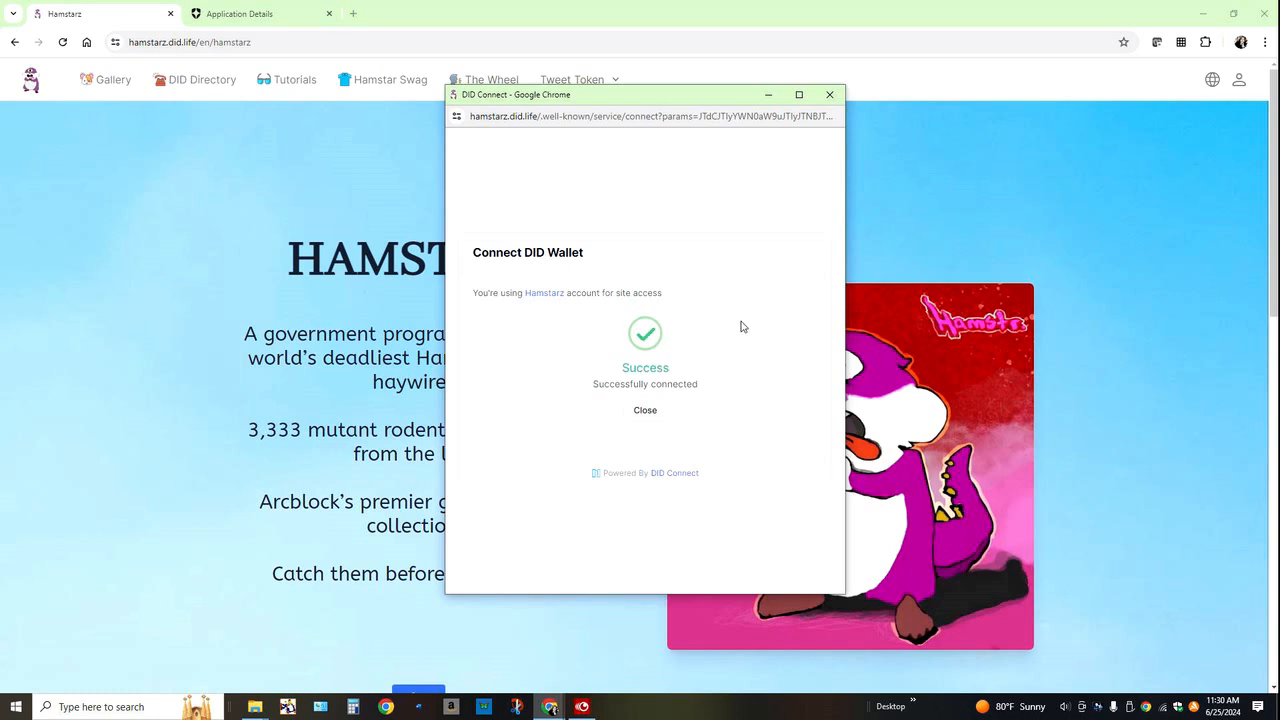
pyautogui.click(637, 413)
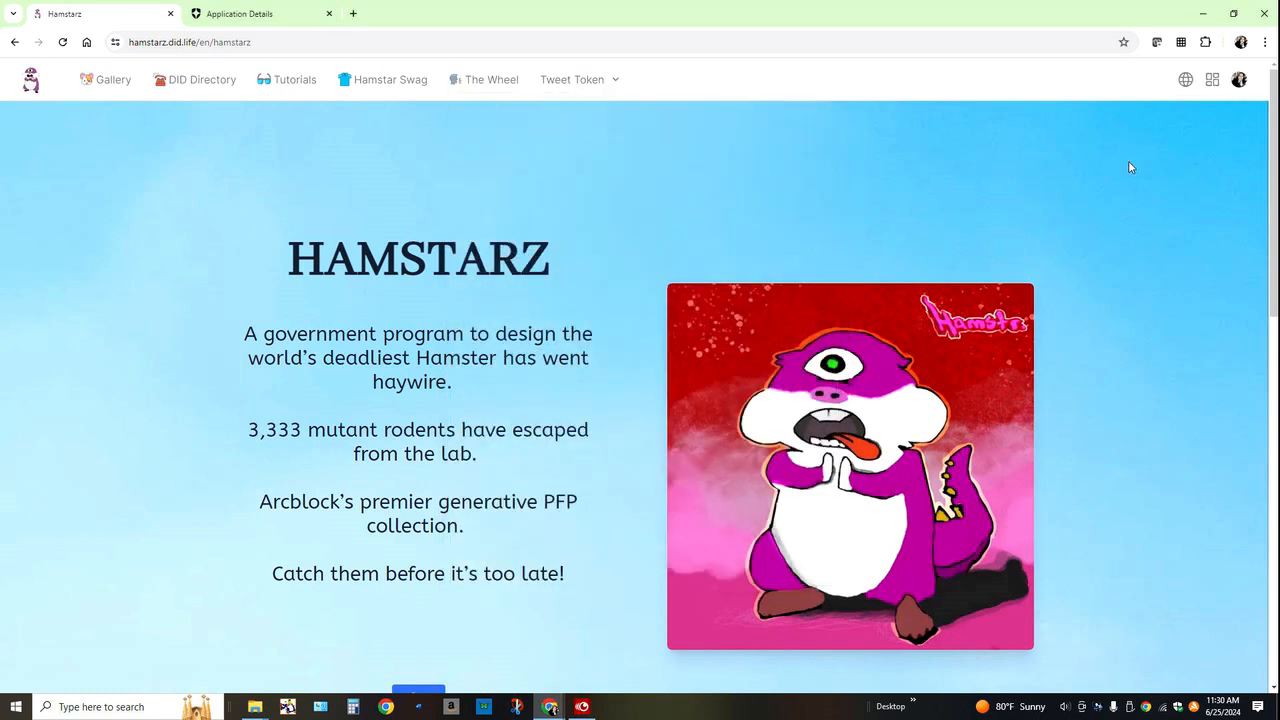
pyautogui.click(1238, 82)
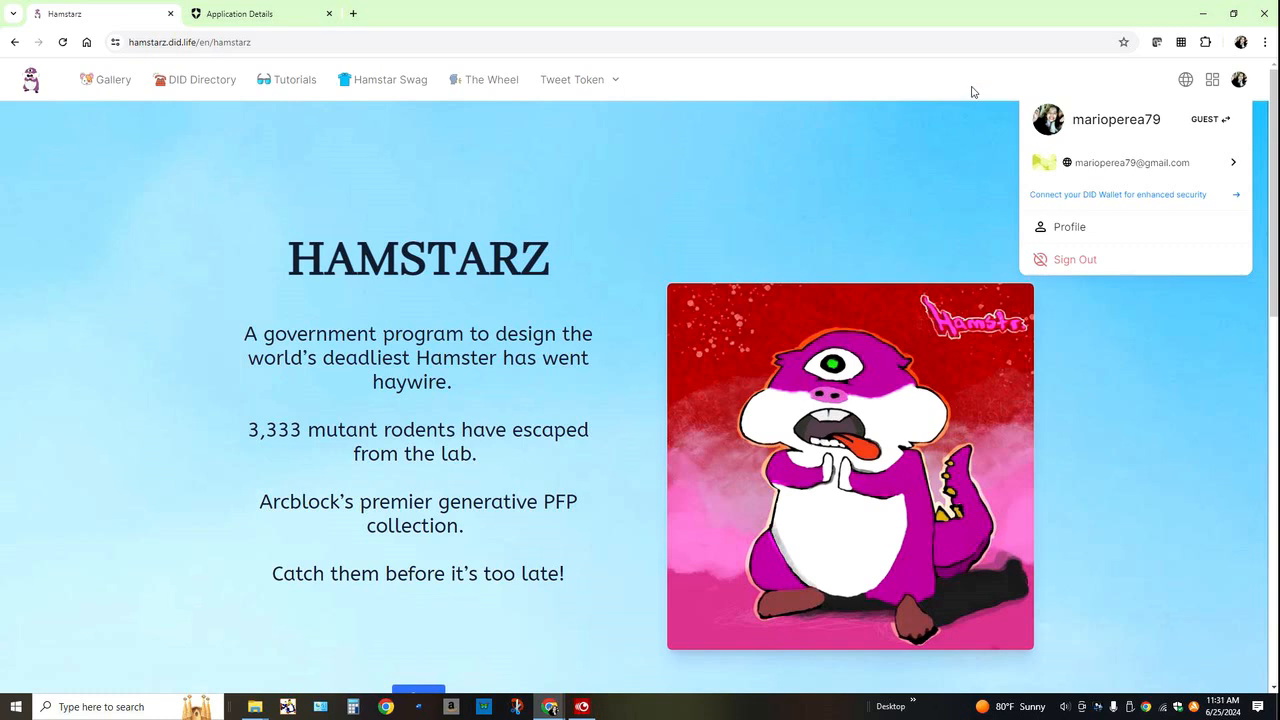
pyautogui.click(949, 131)
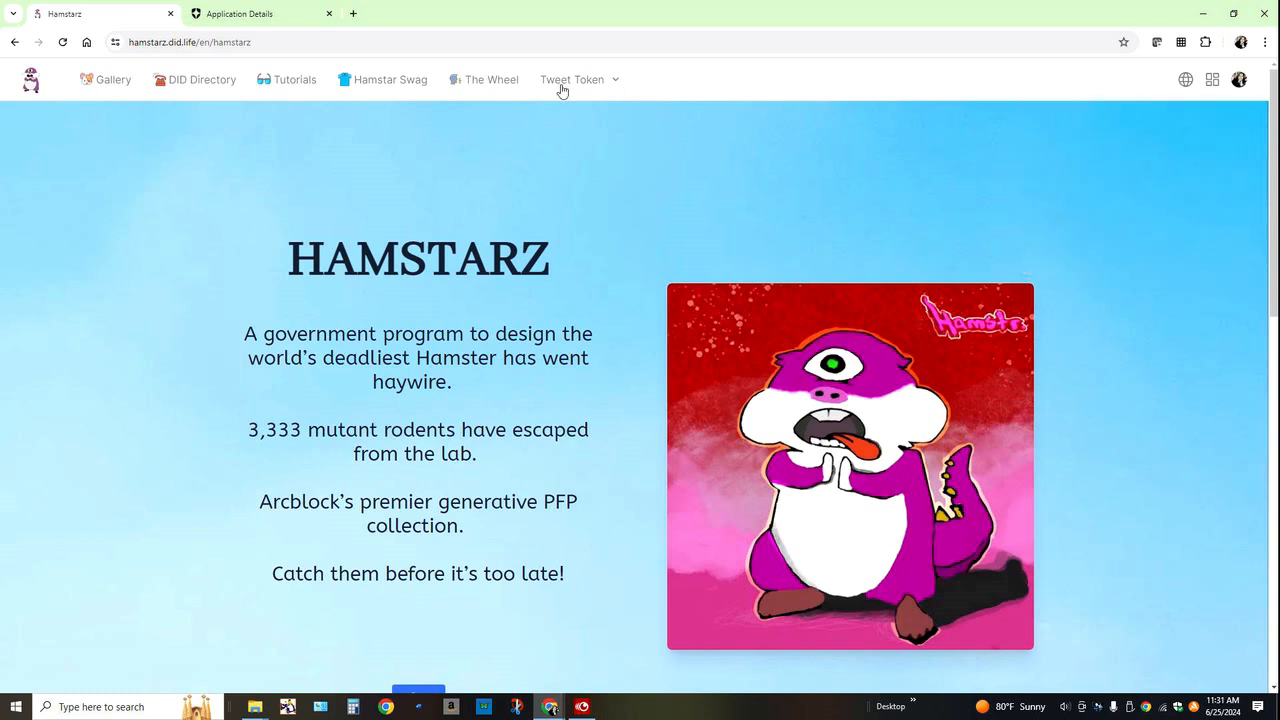
# Step: Go to The Wheel discussion area of the Hamstarz site and start a new discussion
pyautogui.click(498, 84)
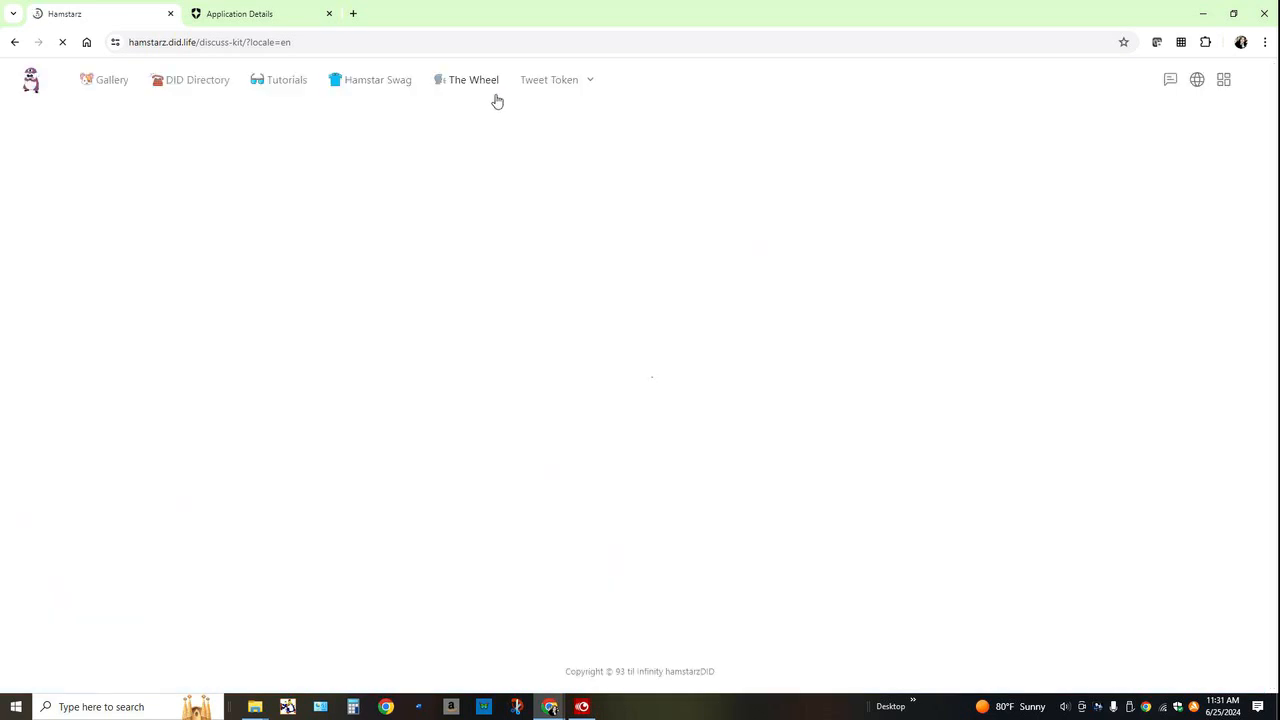
pyautogui.click(967, 152)
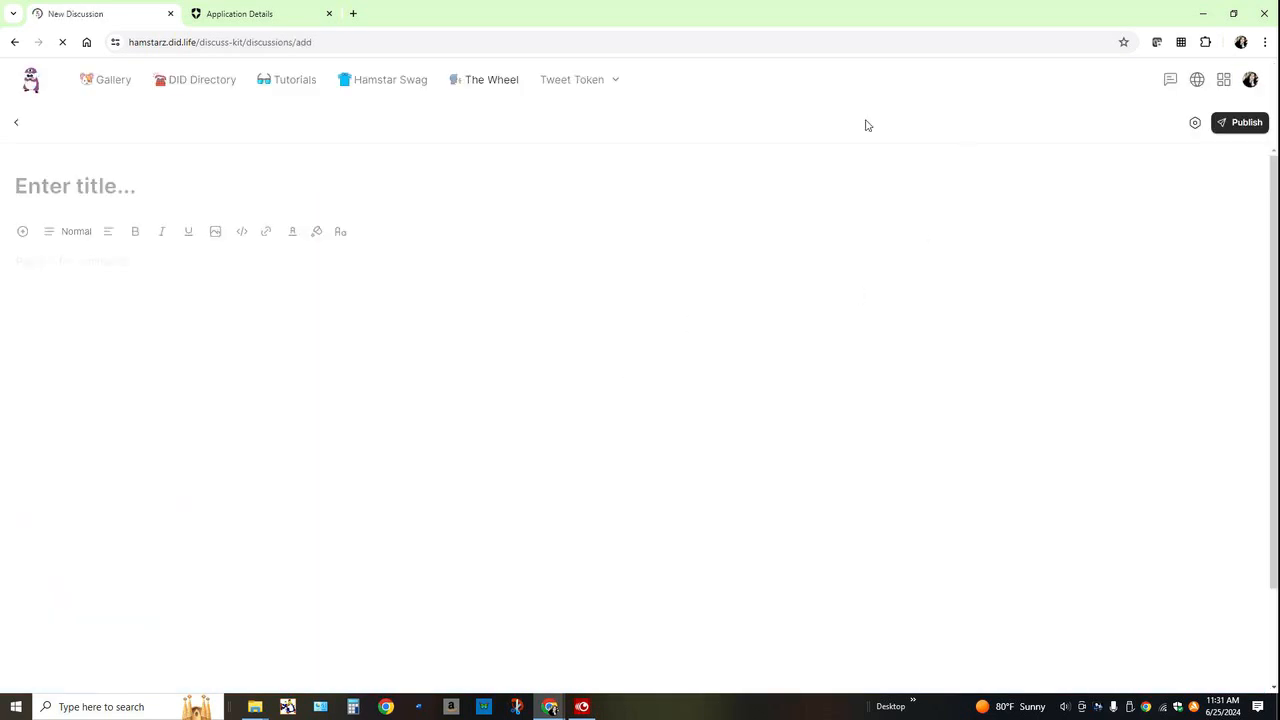